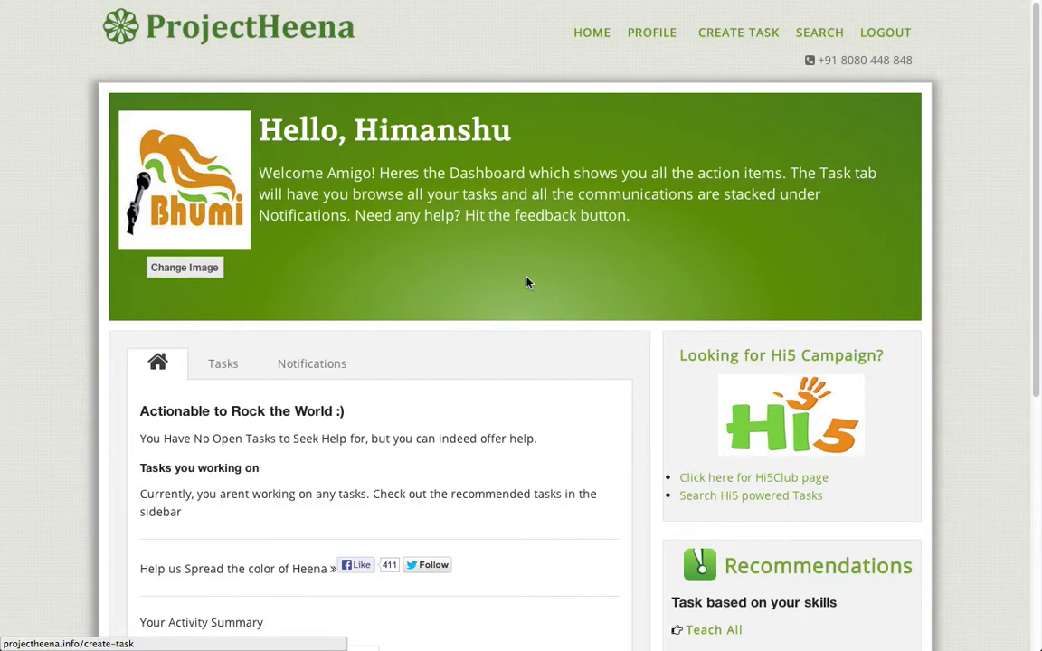
Step: From the Tasks list, start creating a new task with Create Task
click(217, 374)
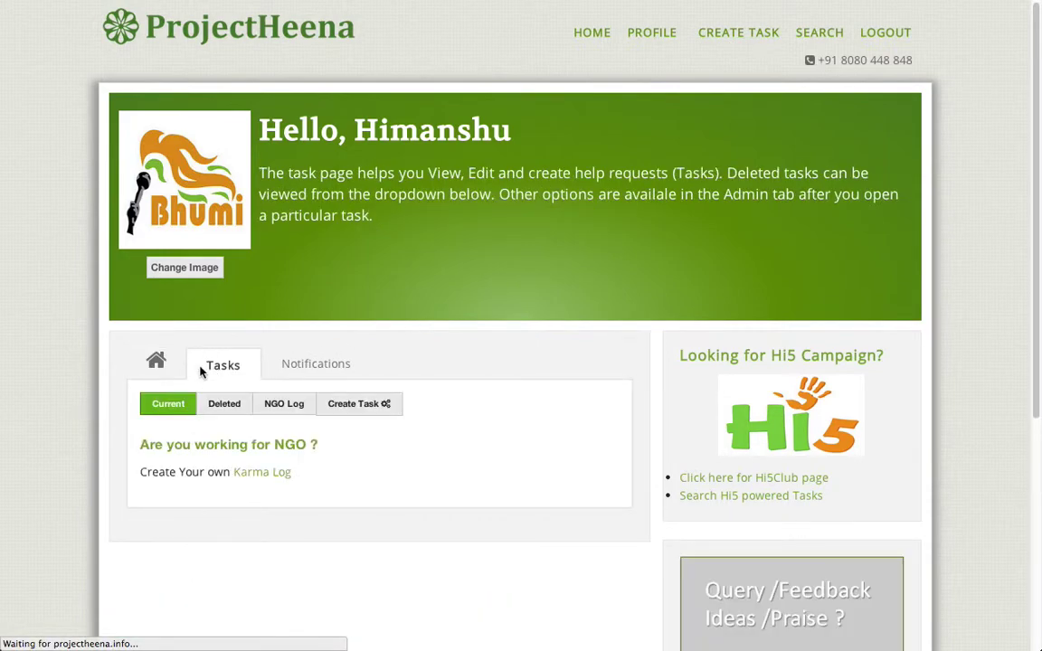
scroll(85, 332, down, 1)
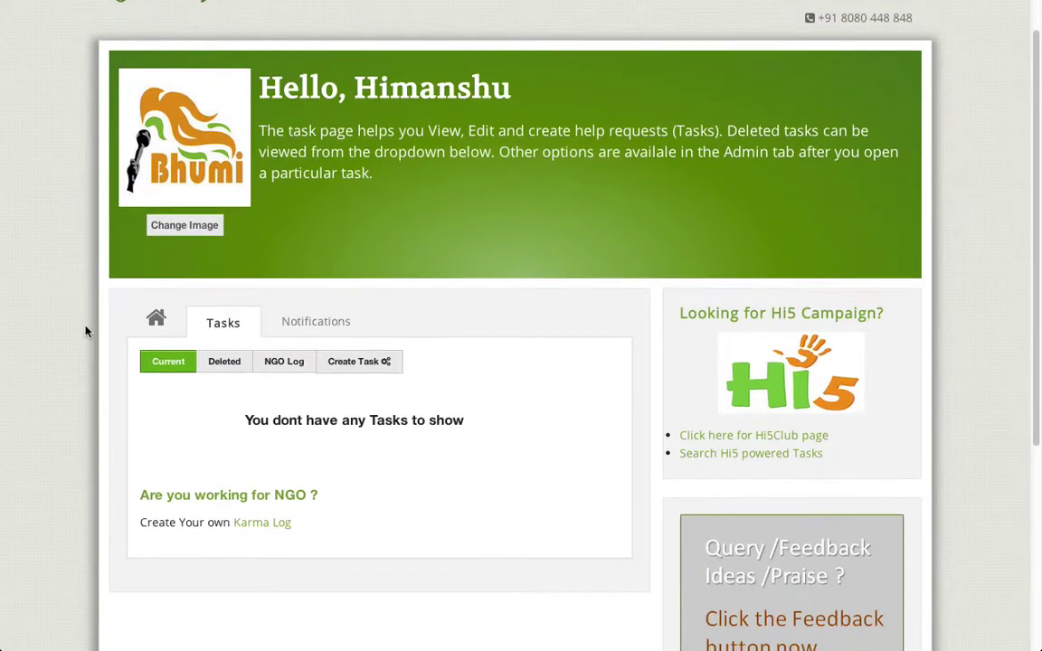
scroll(82, 338, down, 1)
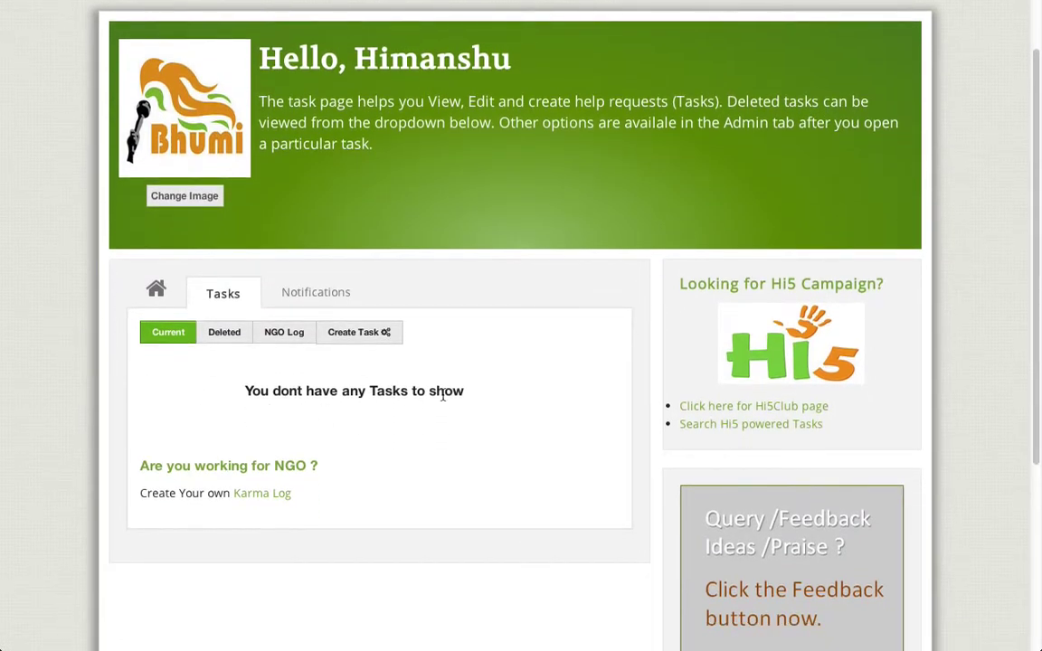
click(363, 337)
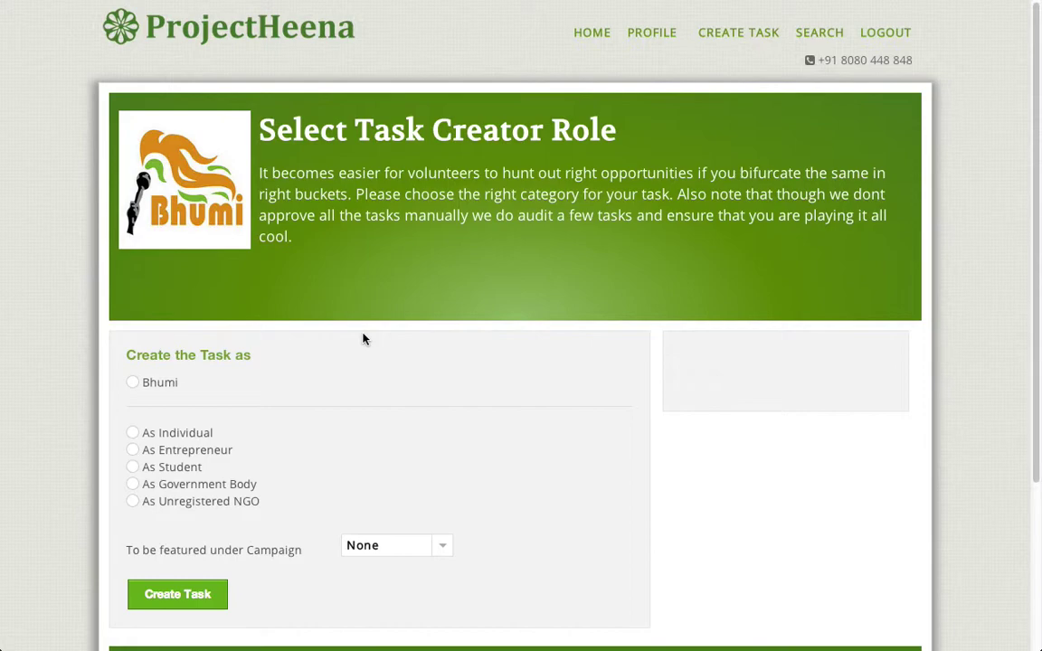
Step: Choose the 'As Student' creator role and the Hi5 Club campaign, then continue to the task form
scroll(380, 331, down, 2)
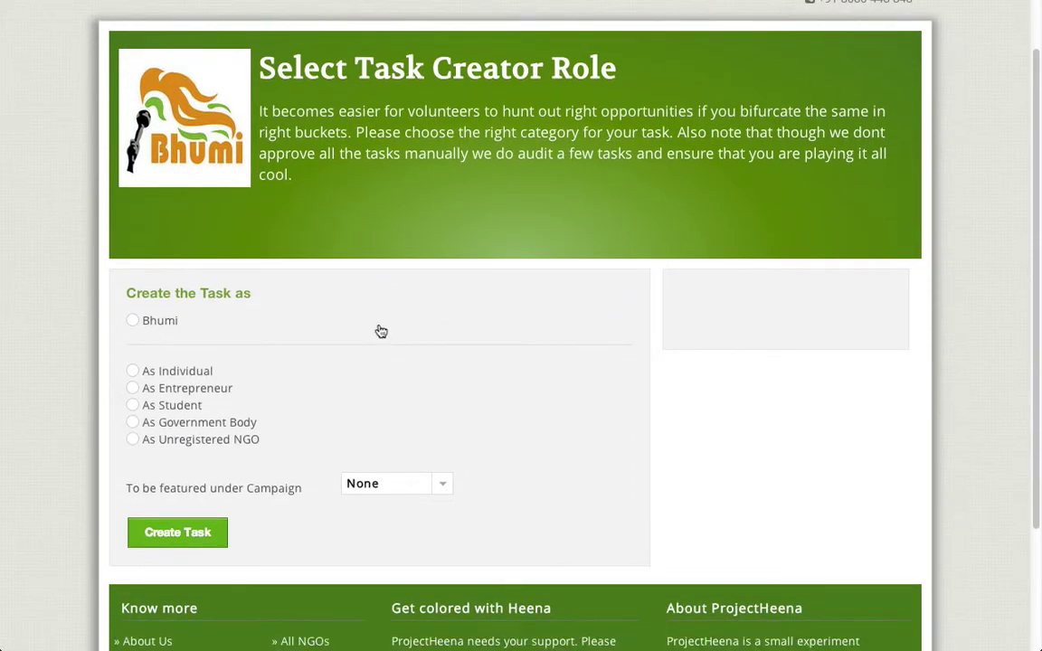
click(169, 321)
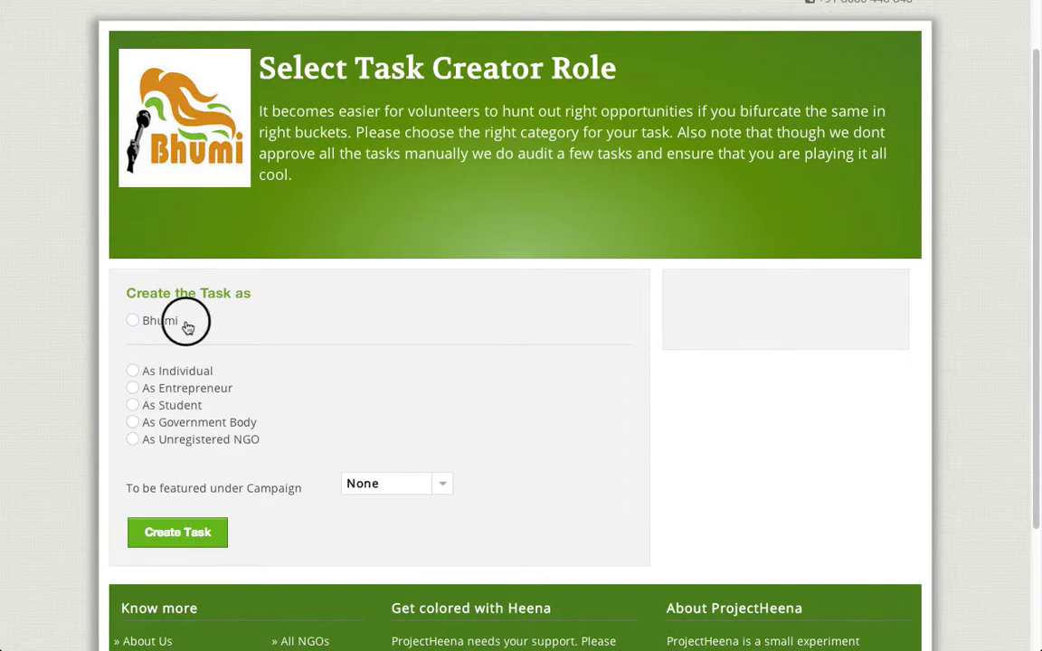
drag(169, 322, 132, 321)
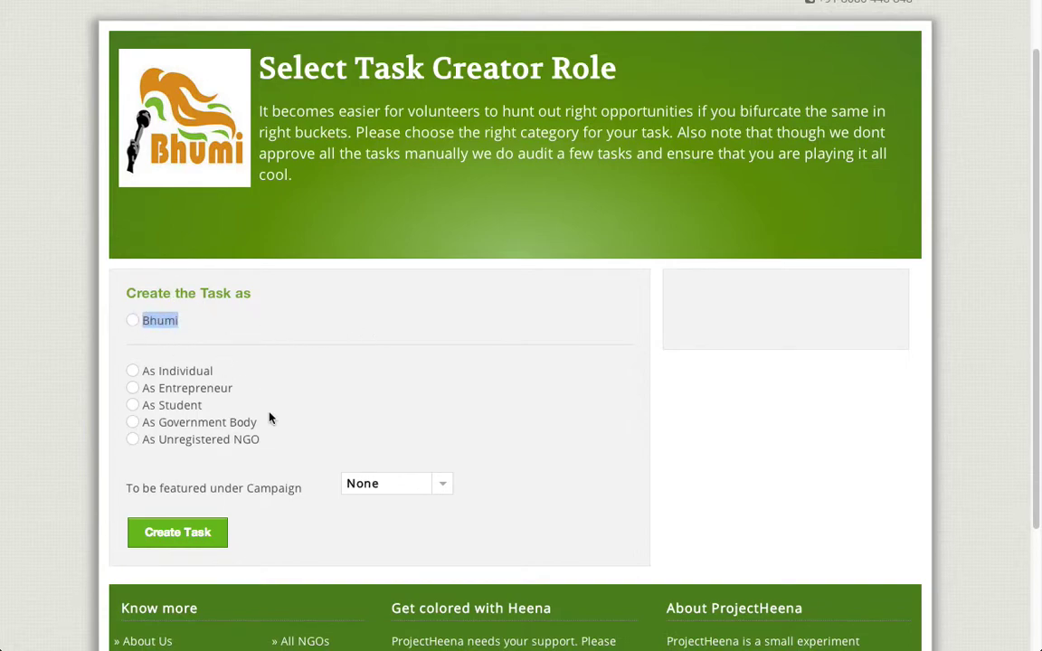
drag(263, 442, 148, 376)
click(69, 355)
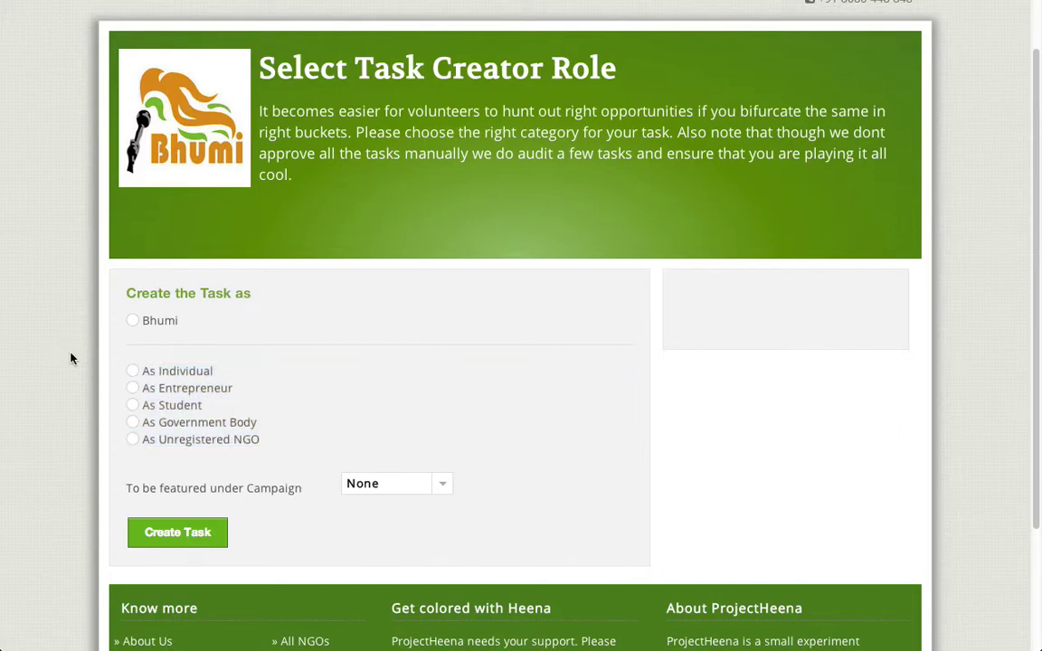
click(133, 323)
click(133, 406)
click(448, 484)
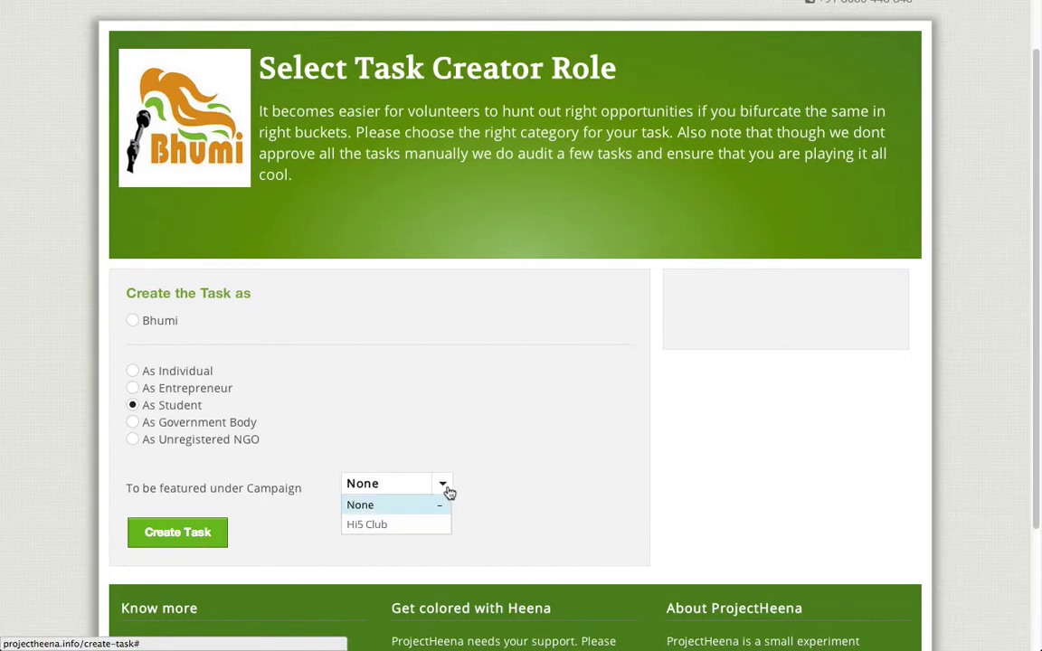
click(373, 527)
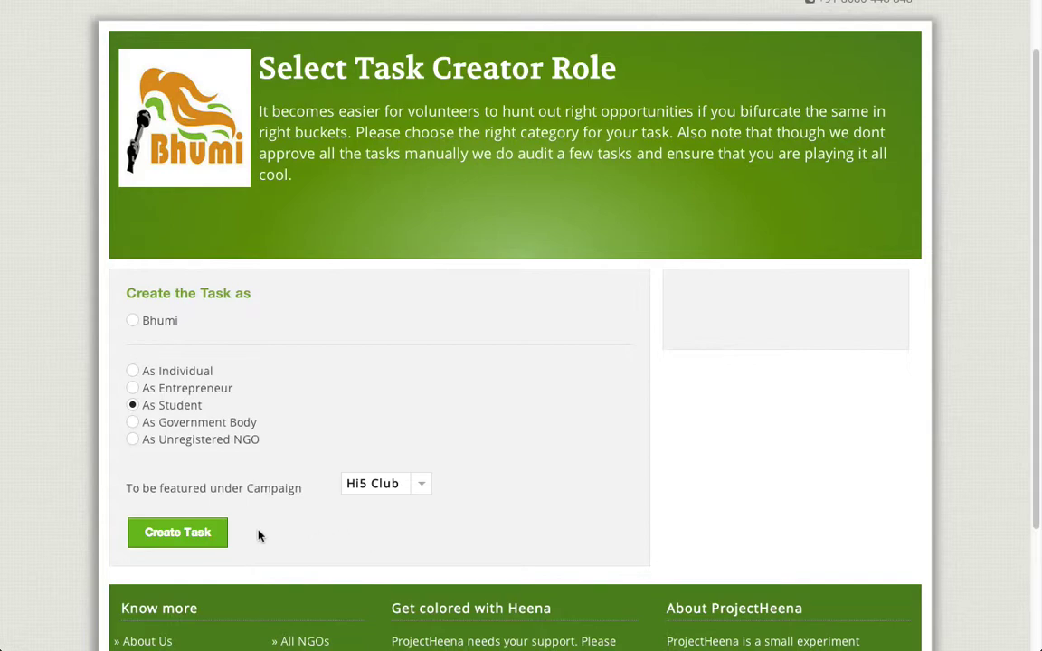
click(176, 536)
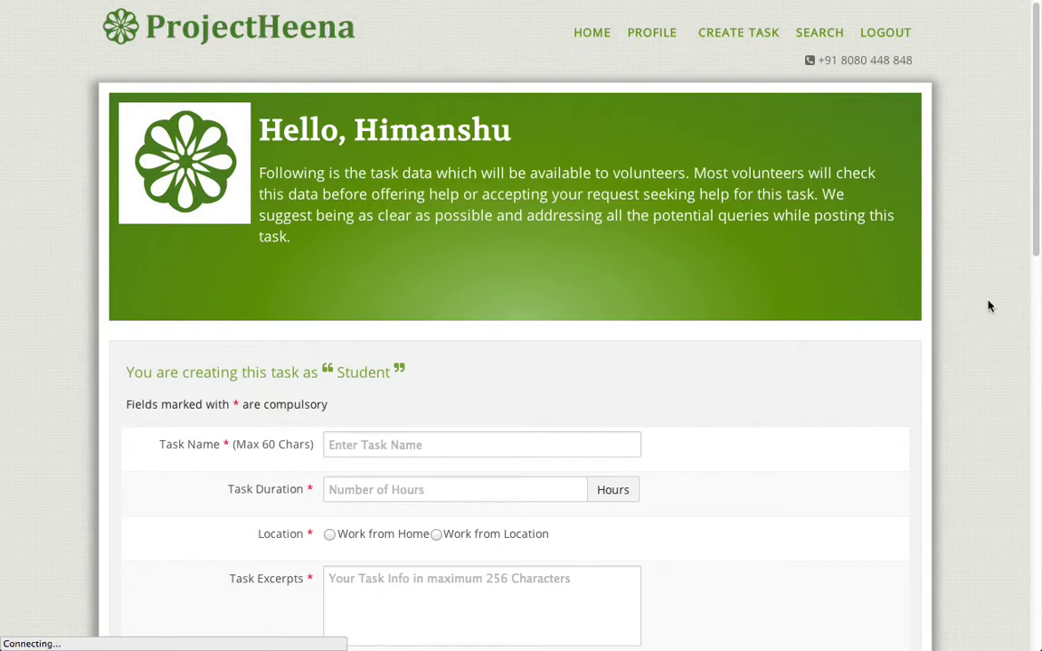
Step: Review the empty task form's fields, then switch over to the TextEdit draft
scroll(988, 306, down, 1)
scroll(989, 307, down, 5)
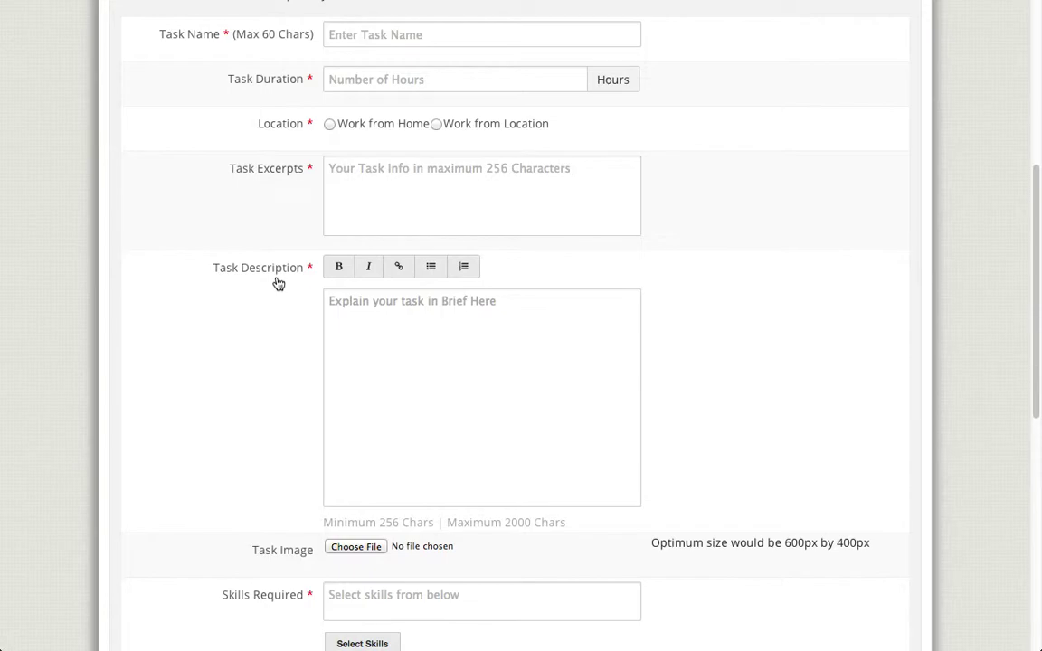
scroll(279, 284, down, 5)
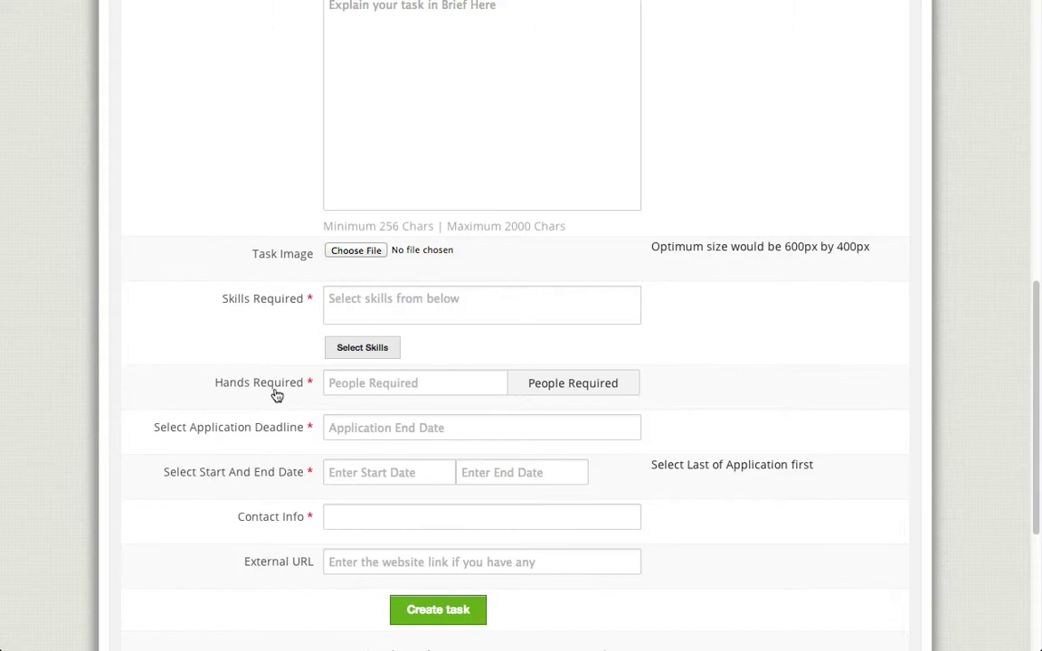
scroll(263, 383, up, 8)
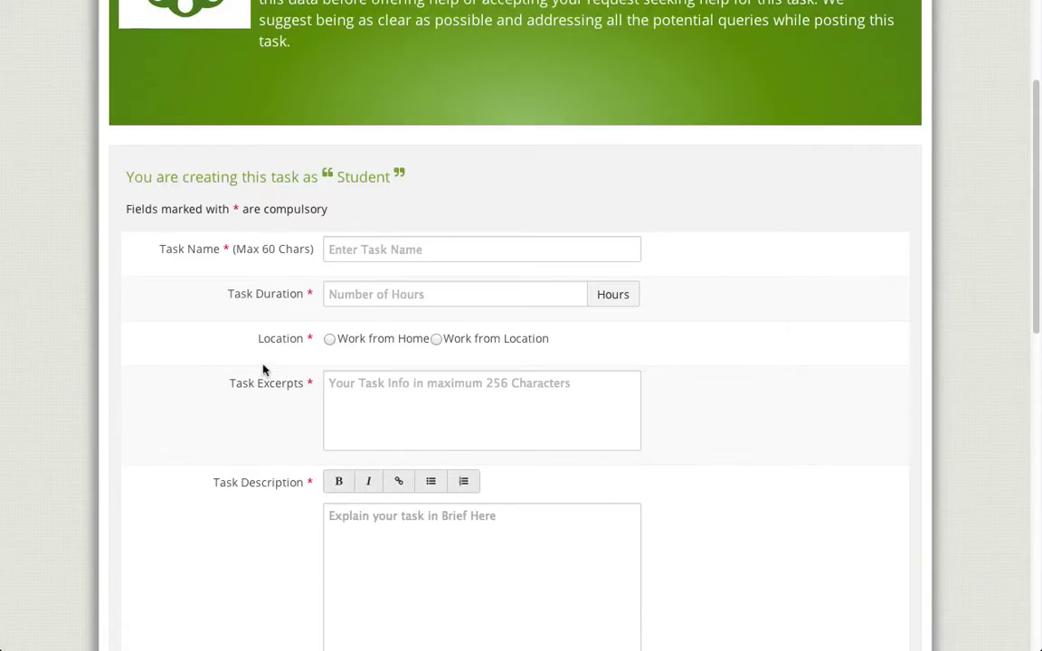
drag(1033, 234, 1035, 262)
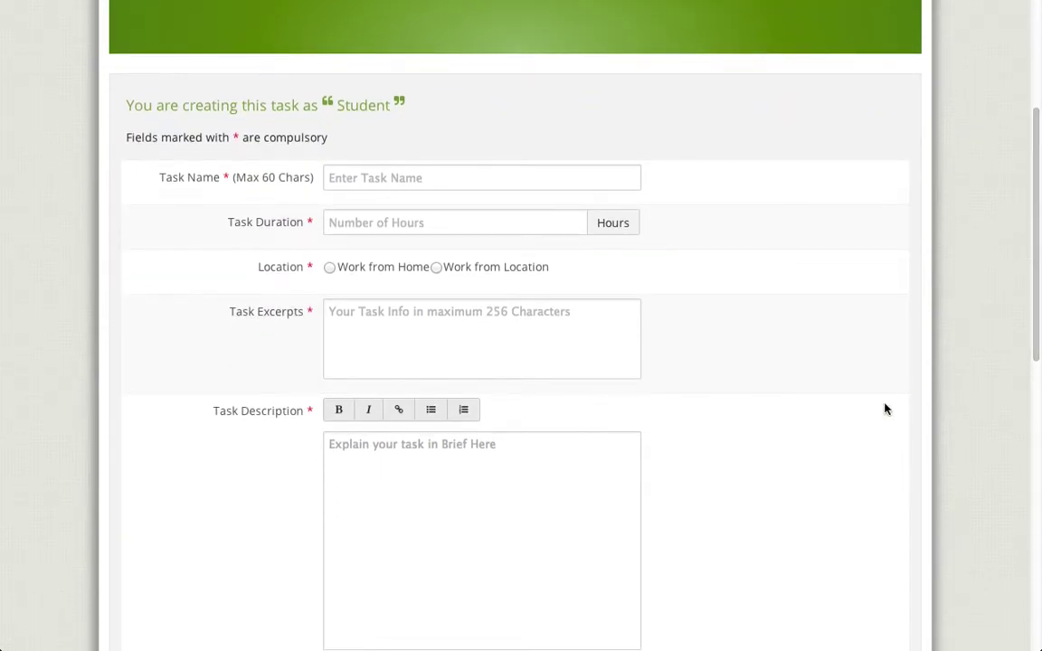
key(super+Tab)
key(super+Tab)
key(super+Tab)
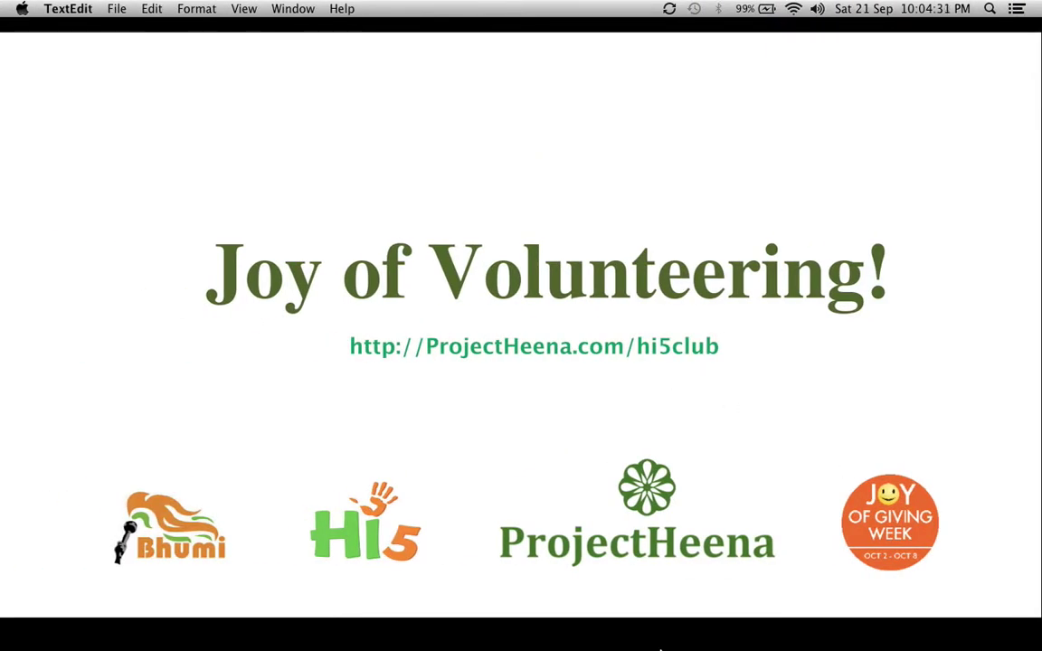
Step: Take the beach cleanup title line from the TextEdit draft back to the Task Name field
mouse_move(662, 647)
click(660, 623)
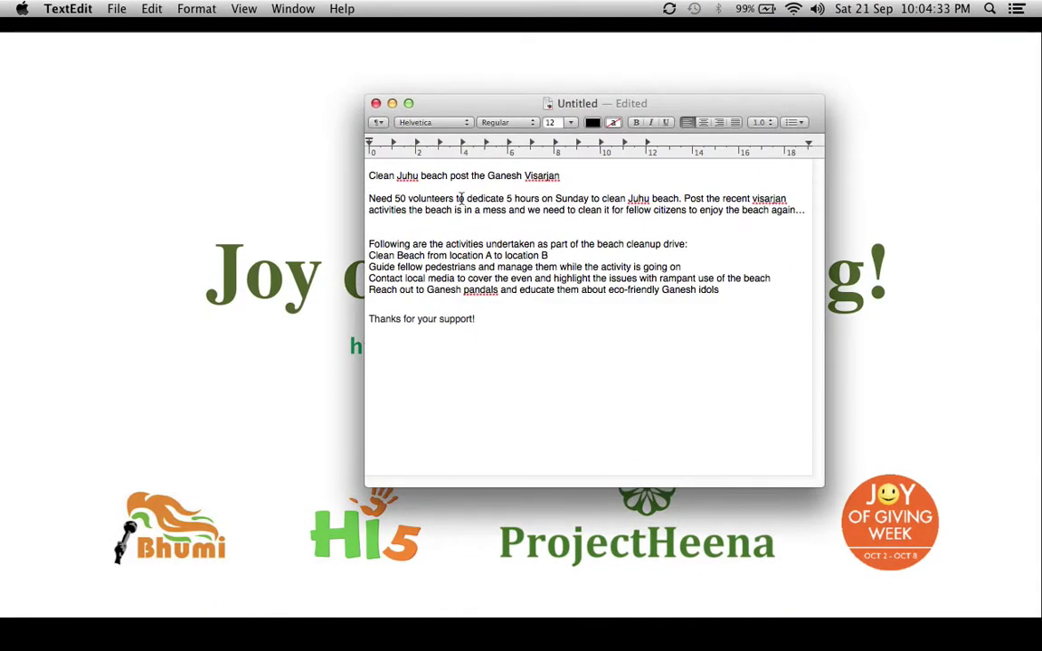
triple_click(470, 177)
key(super+c)
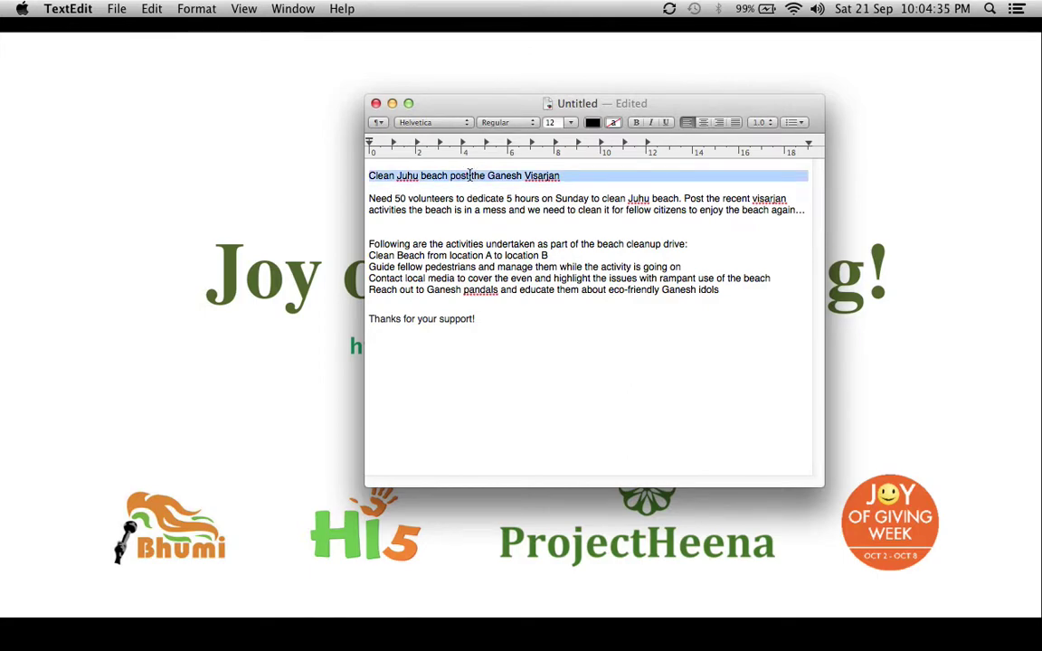
key(super+Tab)
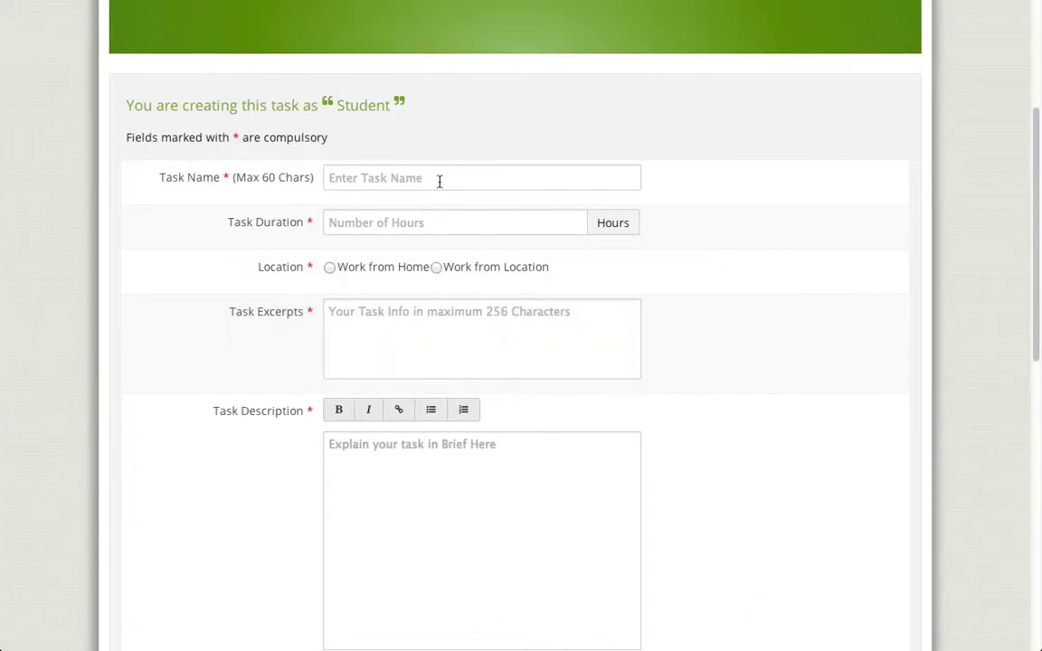
click(437, 177)
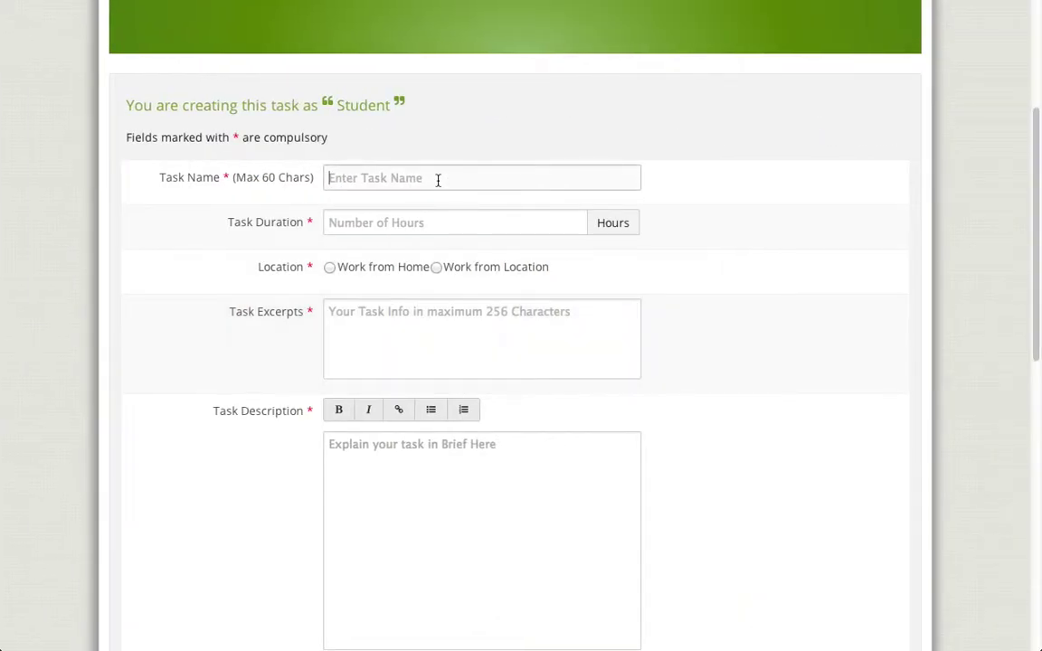
Step: Name the task 'Clean Juhu beach post the Ganesh Visarjan' with a 5-hour duration
key(super+v)
click(410, 223)
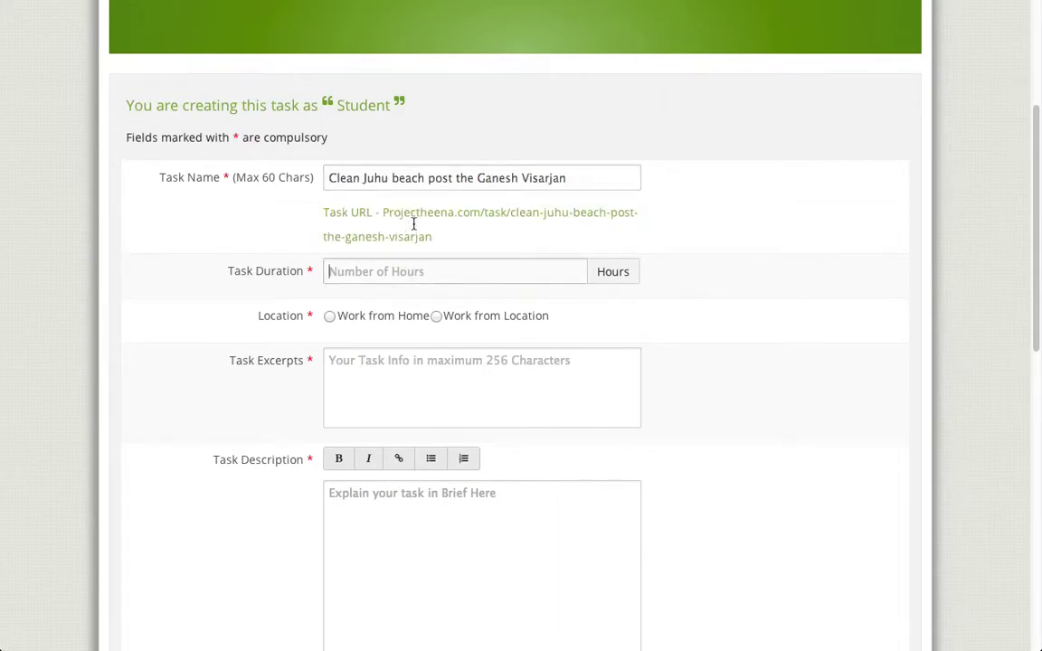
text(5)
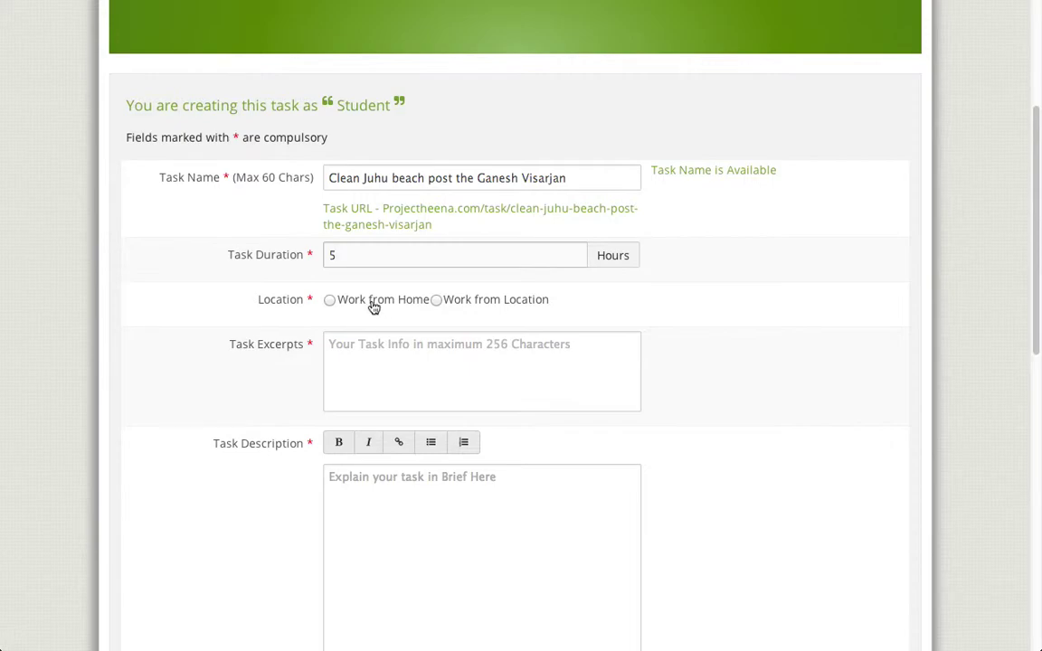
Step: Set the task location to Mumbai, Maharashtra, India, then return to the TextEdit draft
click(478, 306)
click(517, 331)
text(Mum)
click(485, 359)
scroll(551, 335, down, 1)
click(560, 358)
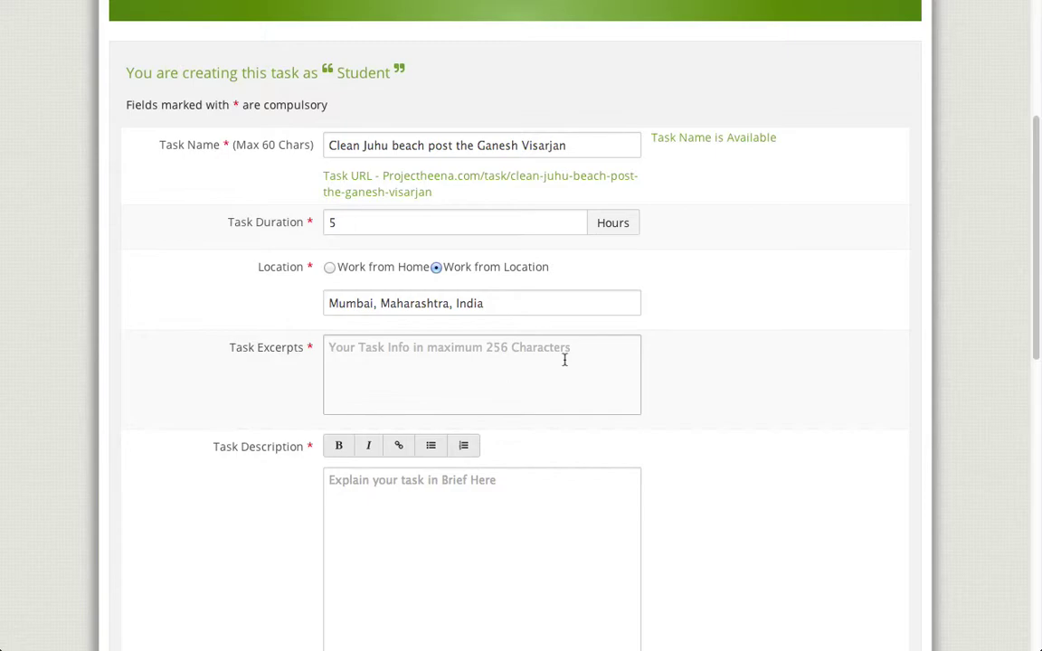
key(super+Tab)
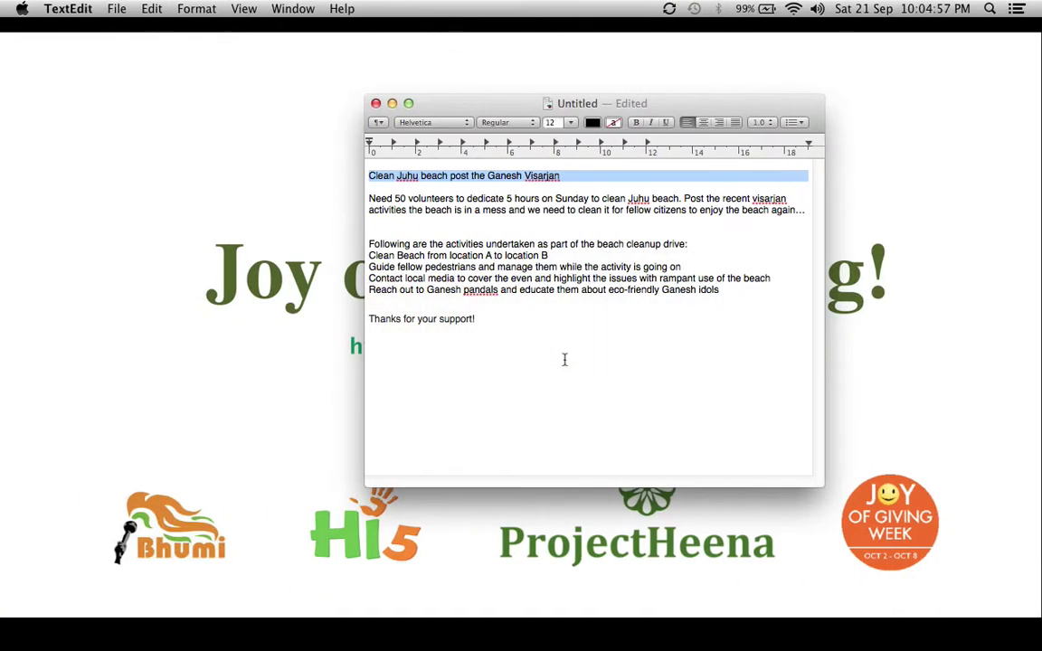
Step: Fill Task Excerpts with the 199-character paragraph asking 50 volunteers to clean Juhu beach Sunday
triple_click(426, 209)
key(super+c)
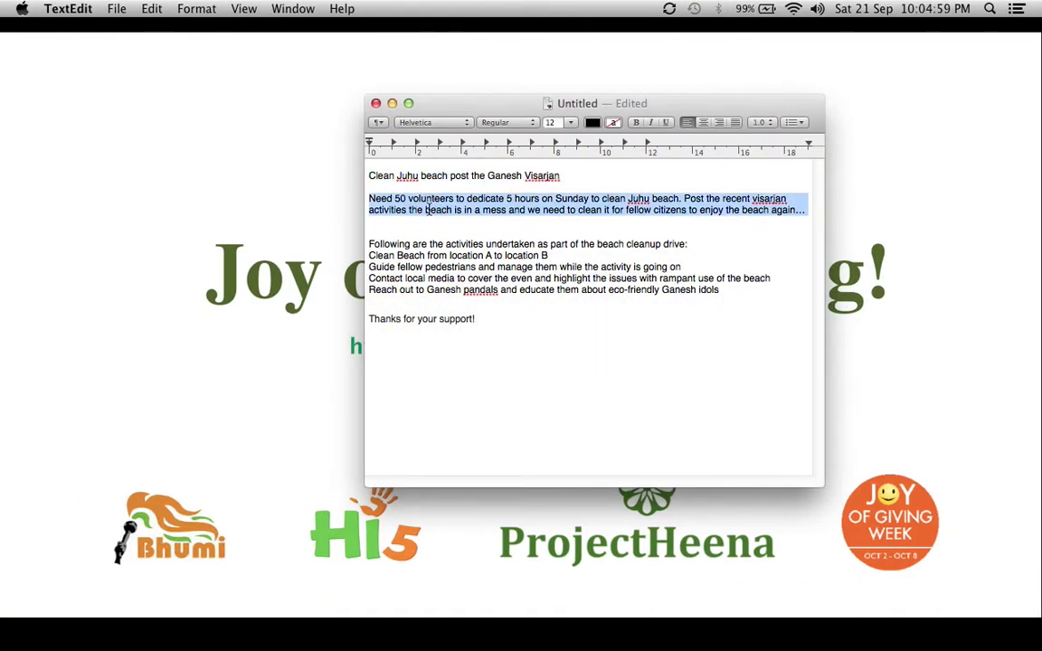
key(super+Tab)
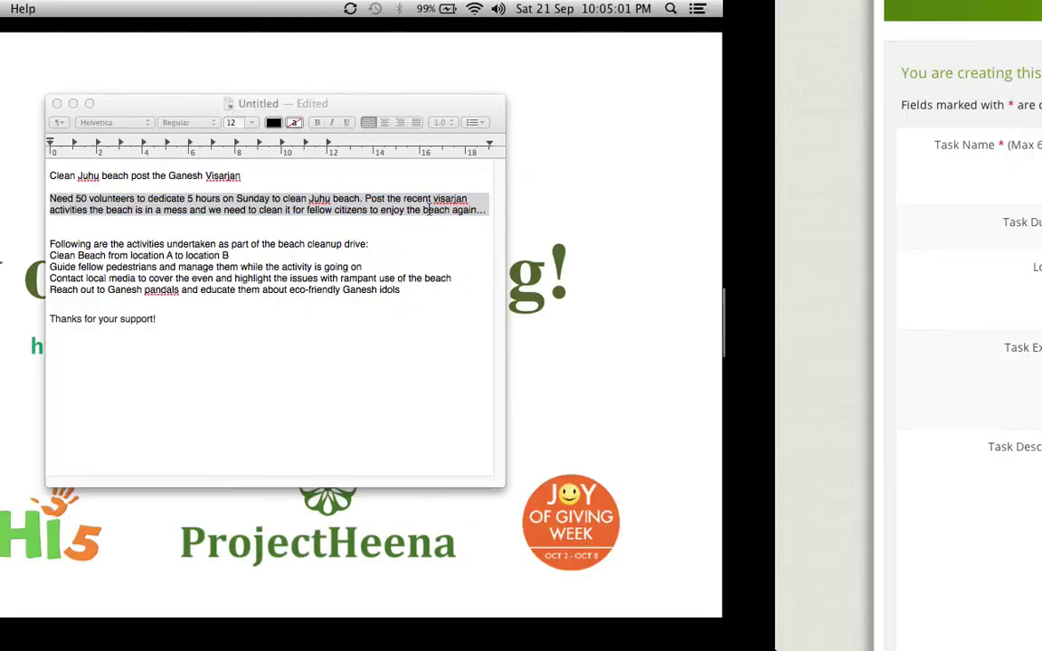
key(super+v)
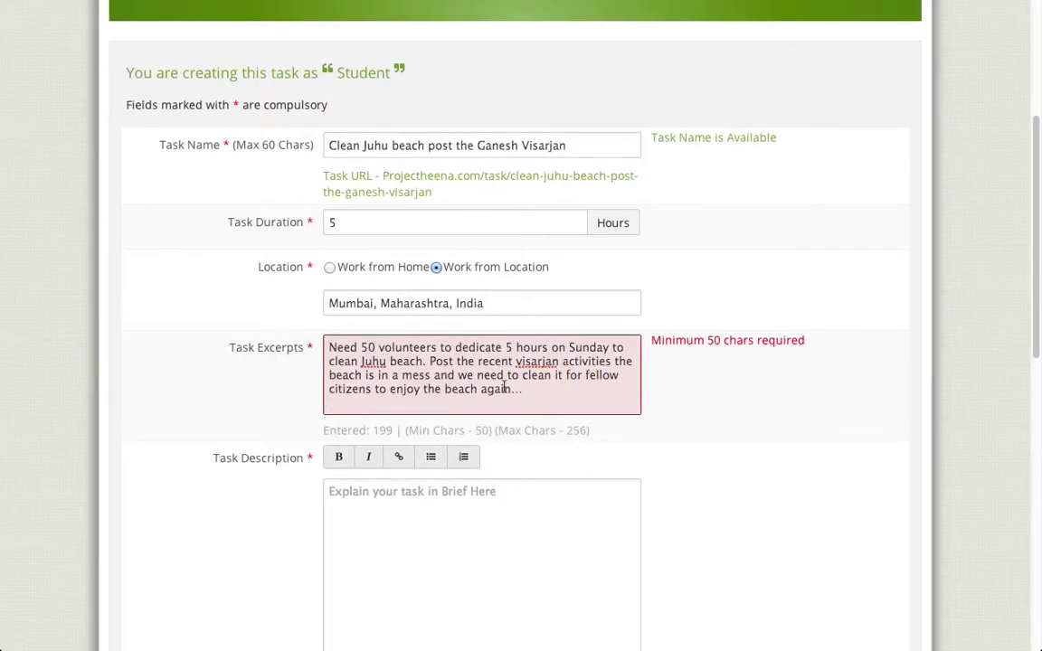
click(506, 484)
scroll(521, 461, down, 5)
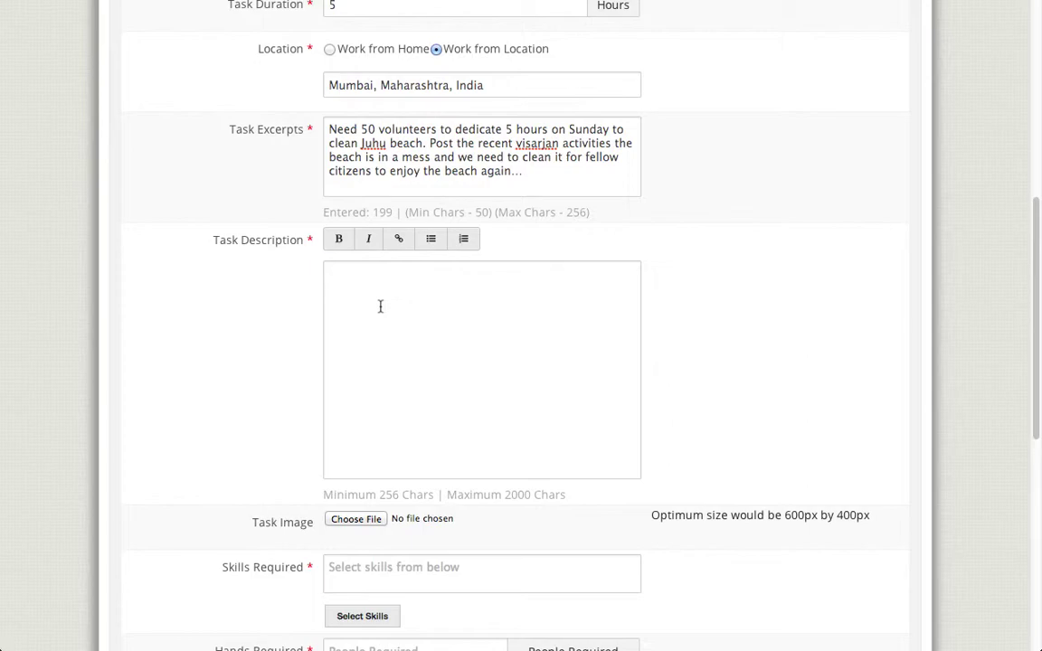
key(super+Tab)
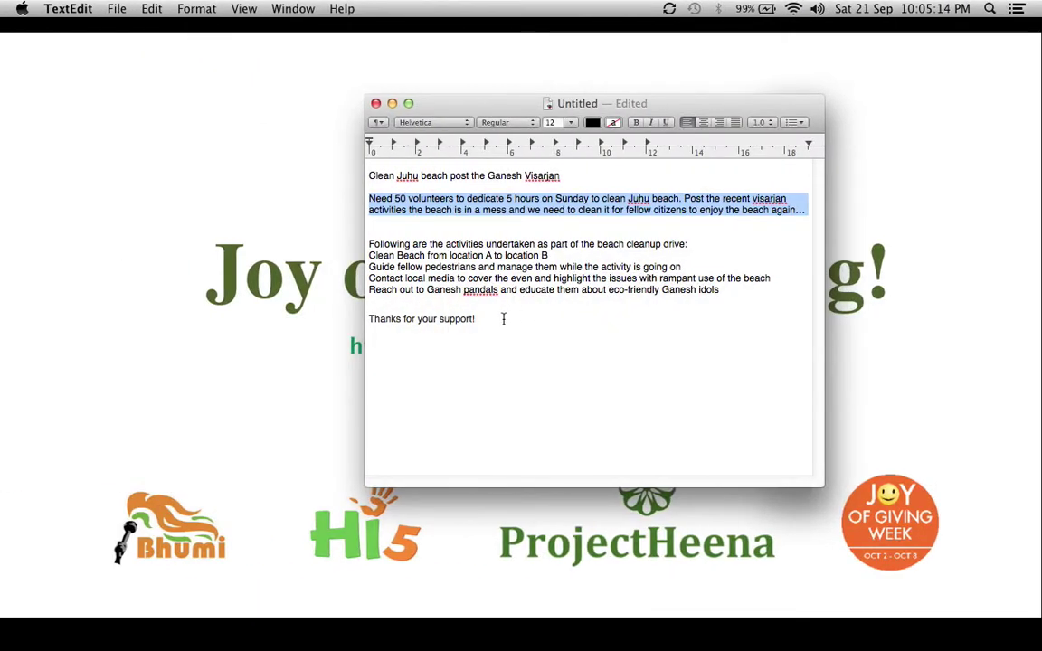
Step: Paste the cleanup activities list into Task Description, removing the blank line before 'Thanks for your support!'
drag(504, 319, 370, 244)
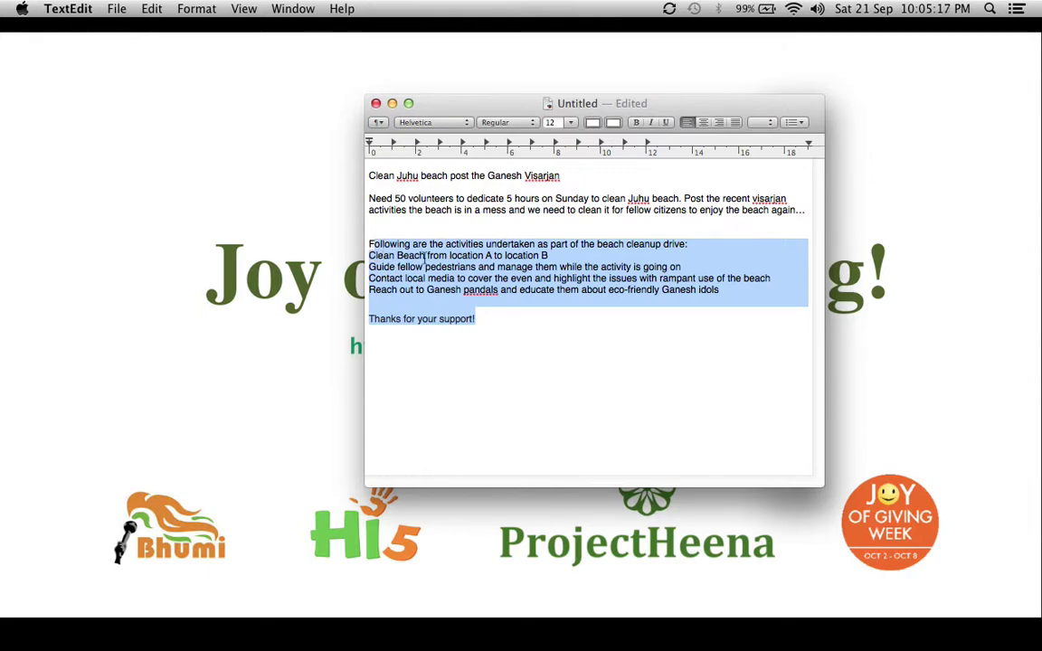
key(super+c)
key(super+Tab)
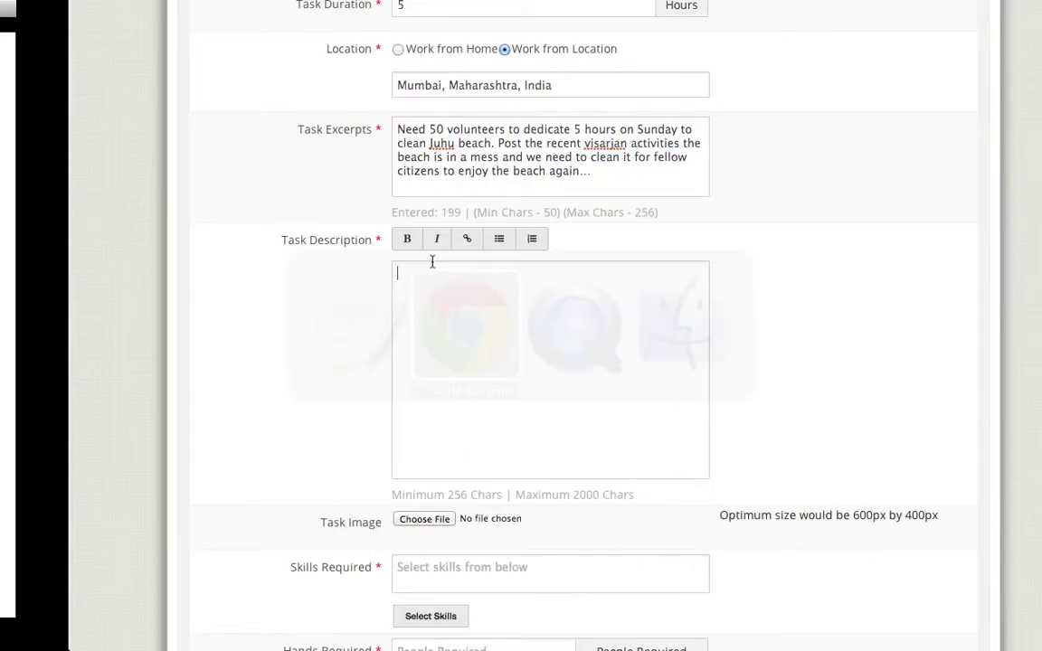
key(super+v)
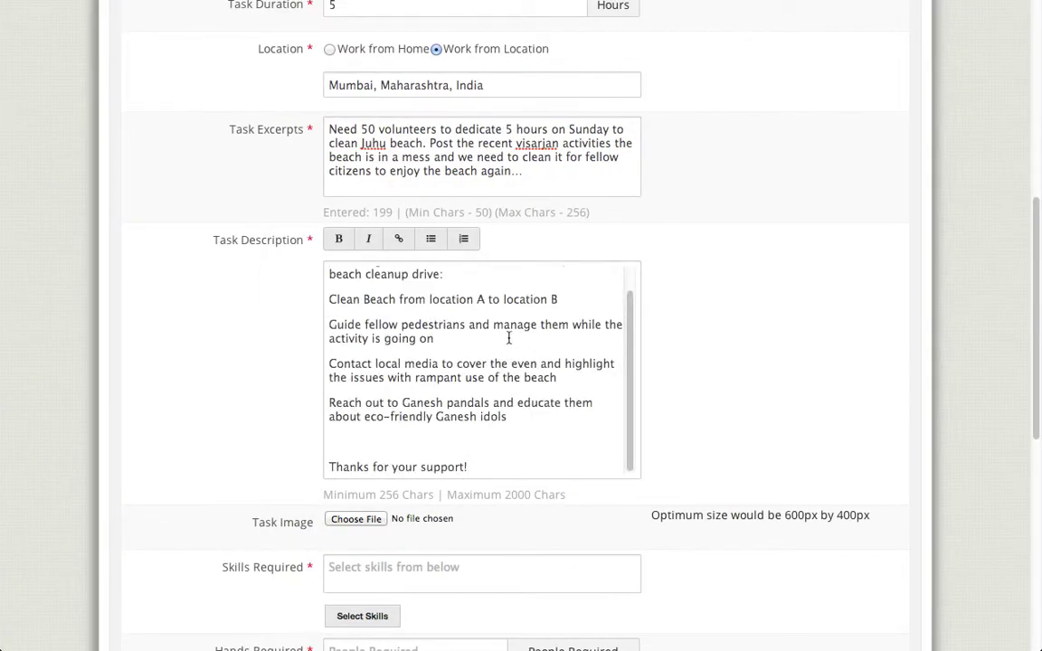
mouse_move(630, 347)
mouse_down()
mouse_move(631, 314)
mouse_move(630, 344)
mouse_up()
click(409, 443)
key(BackSpace)
scroll(519, 393, up, 1)
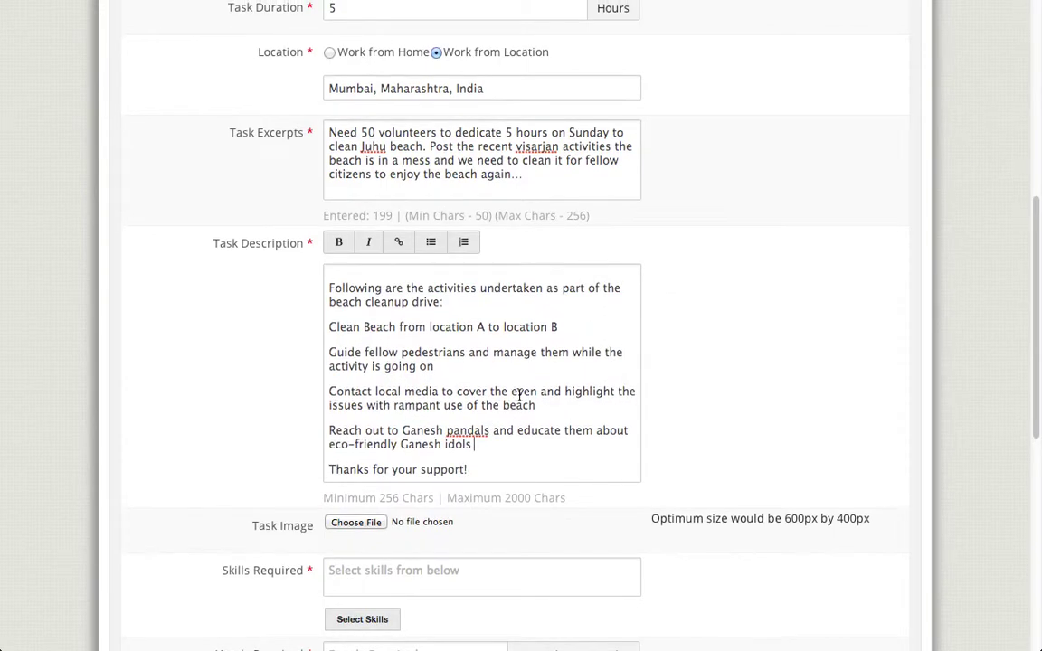
scroll(286, 296, down, 5)
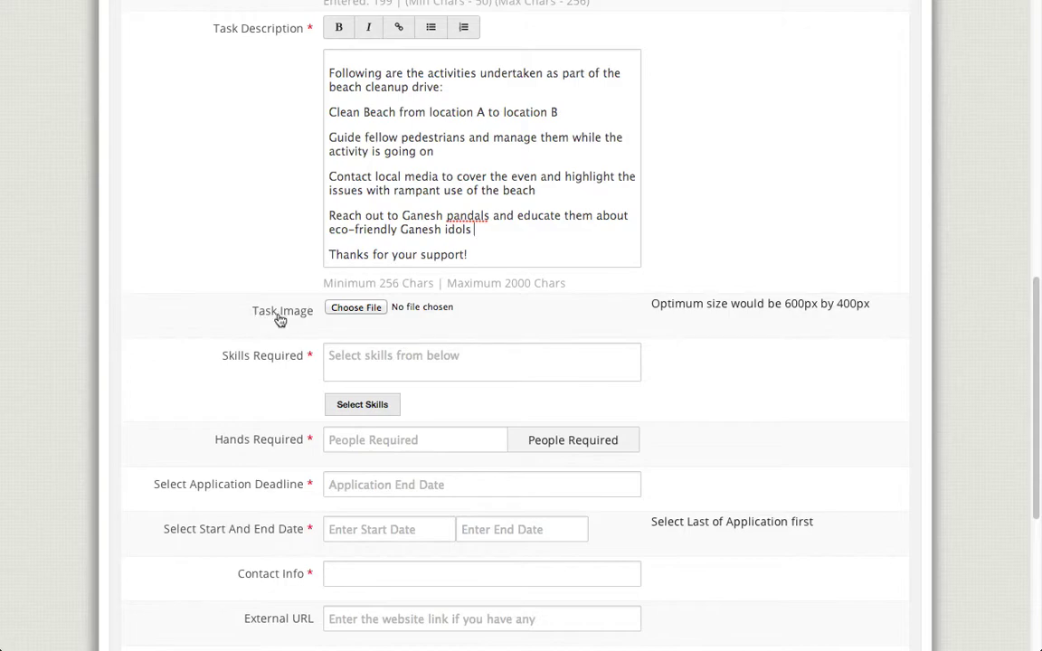
Step: Attach Ganpati_Visarjan.jpg from Documents as the task image
click(348, 313)
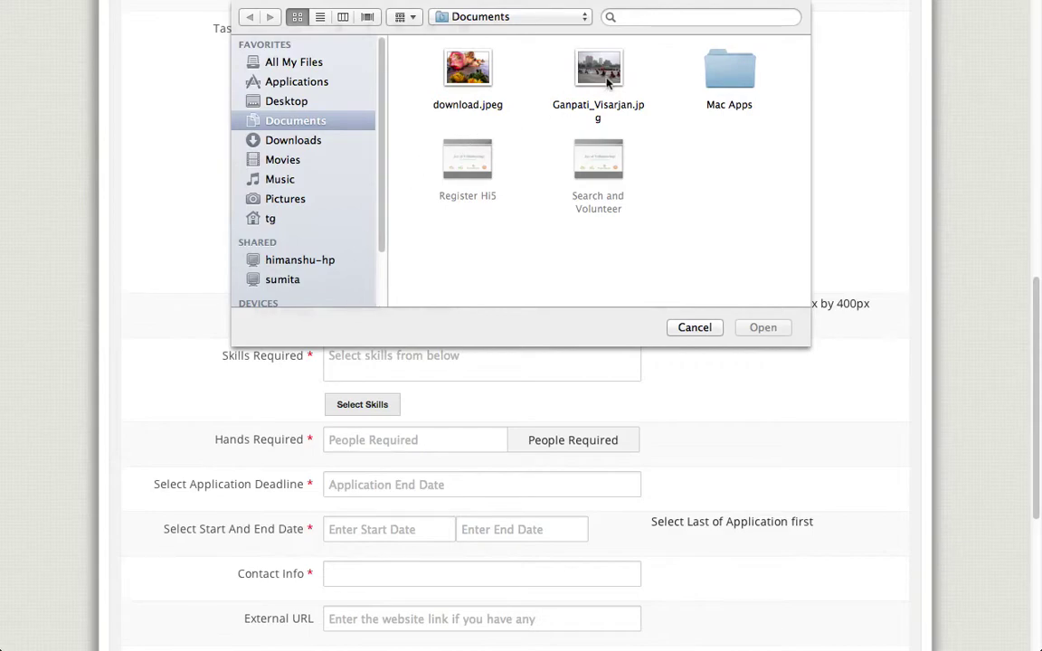
click(608, 101)
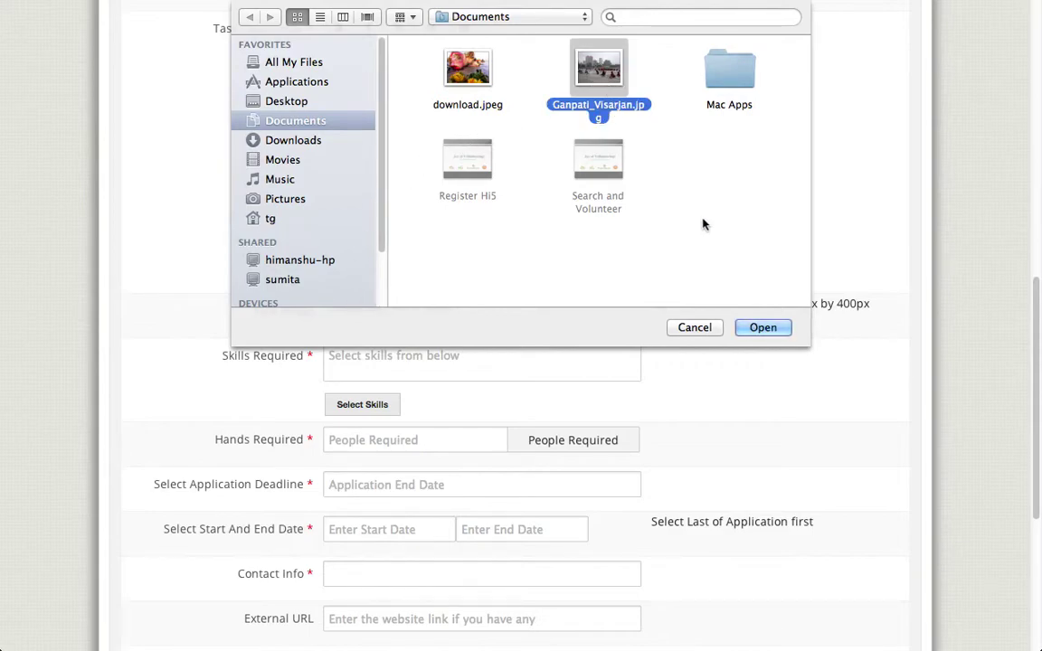
click(758, 331)
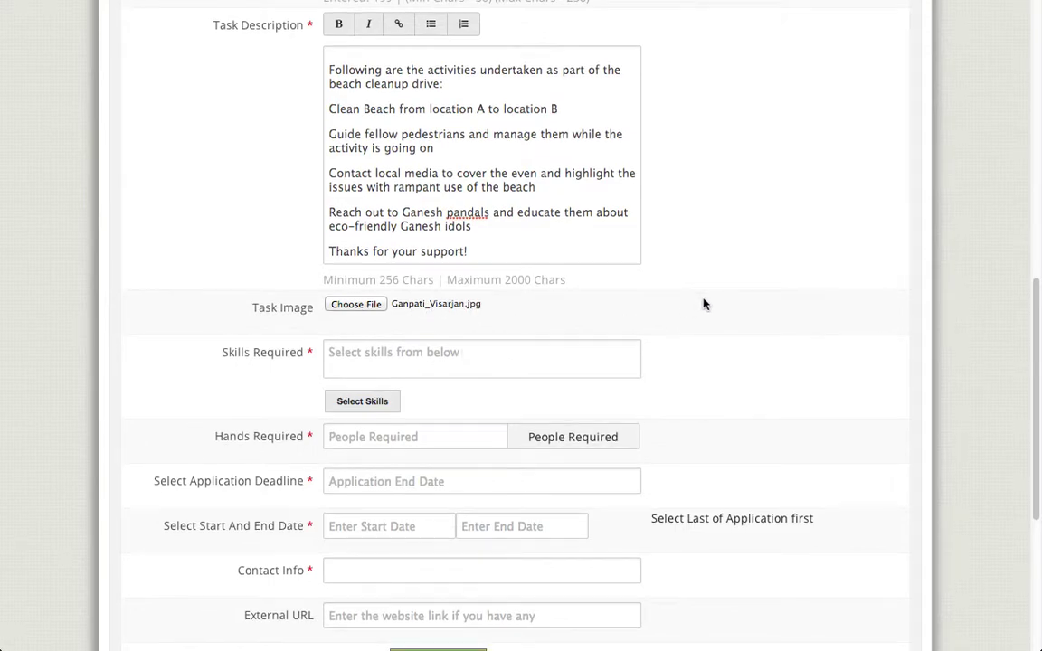
scroll(702, 302, down, 2)
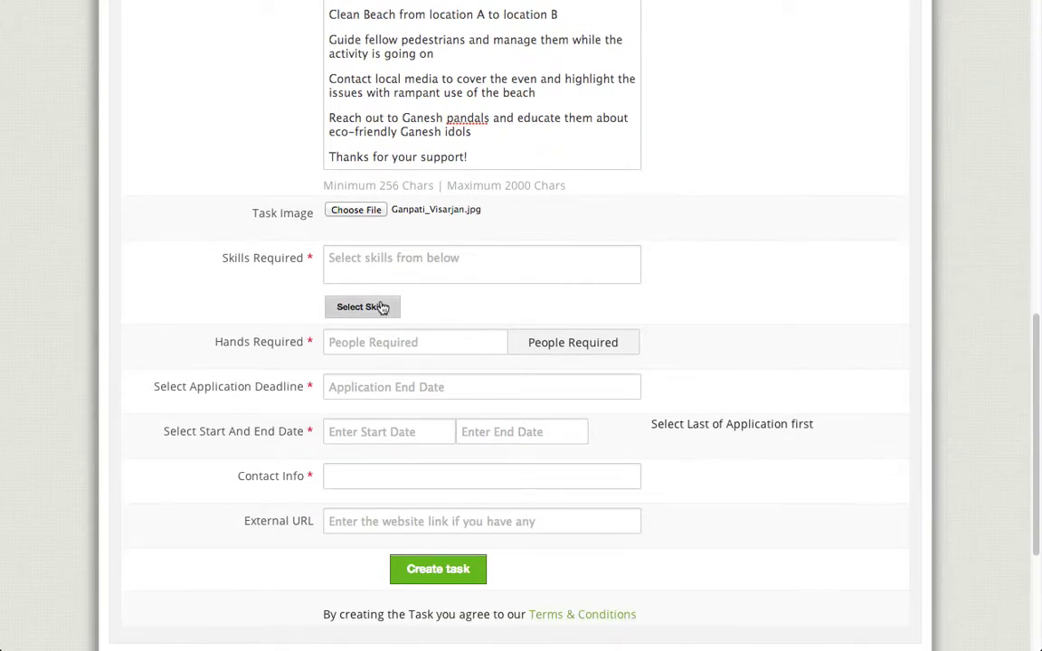
Step: Require Social volunteering, community management/engagement, and Content Writing / Blogging / Copywriting skills
click(380, 309)
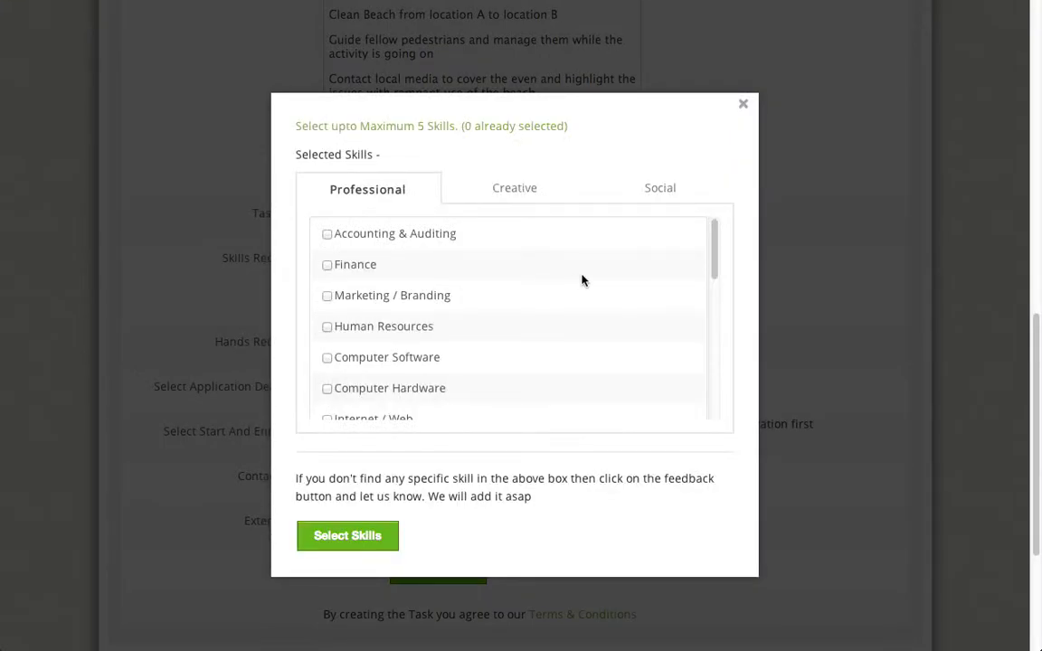
click(659, 193)
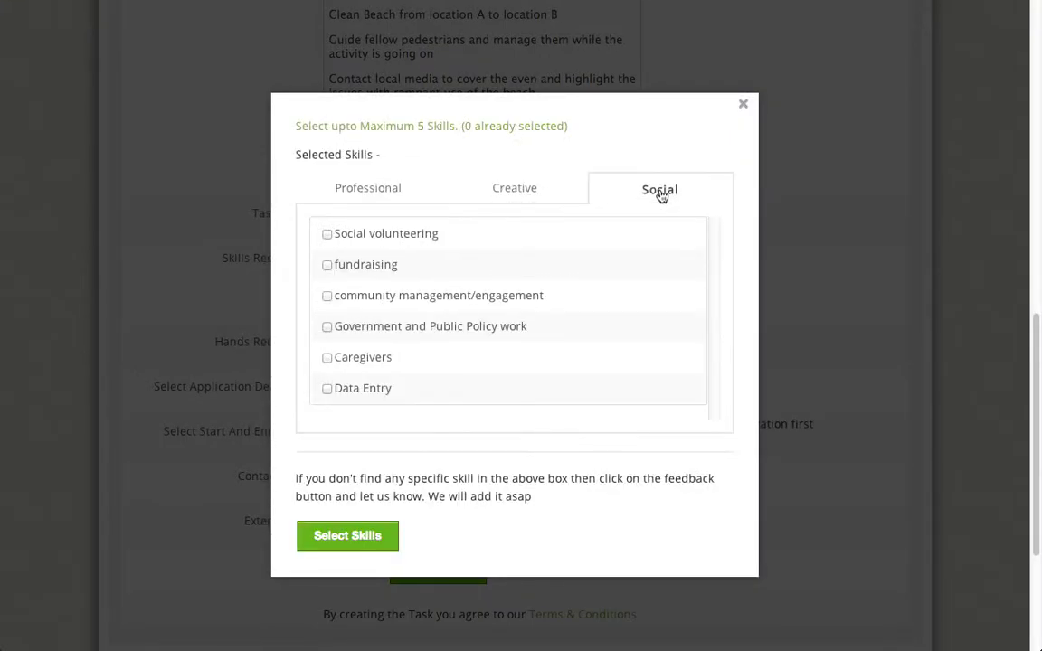
click(376, 234)
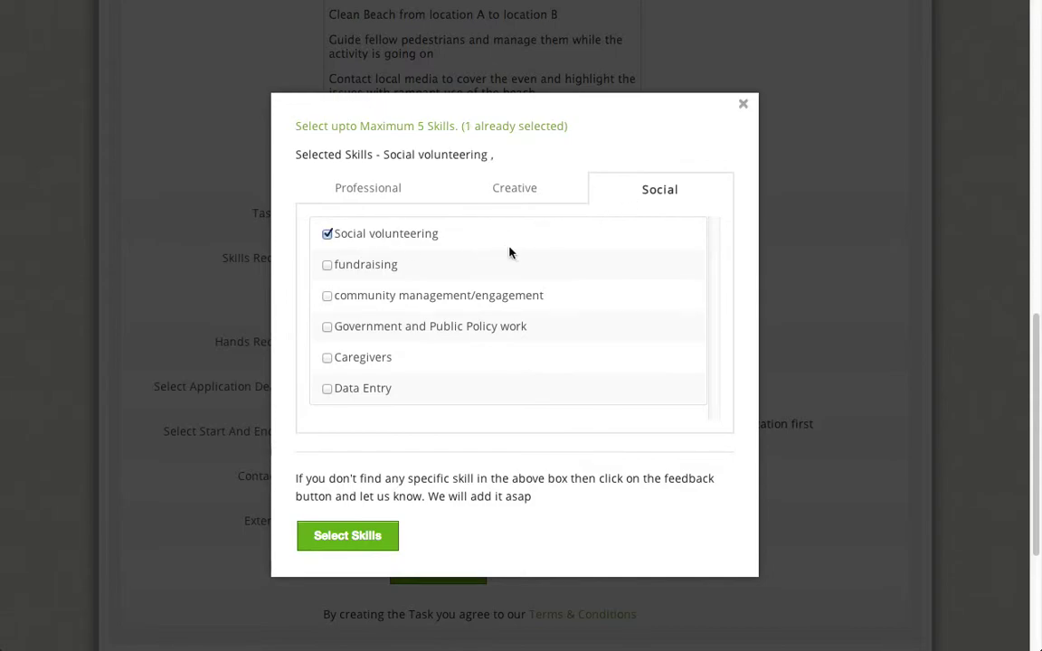
click(416, 296)
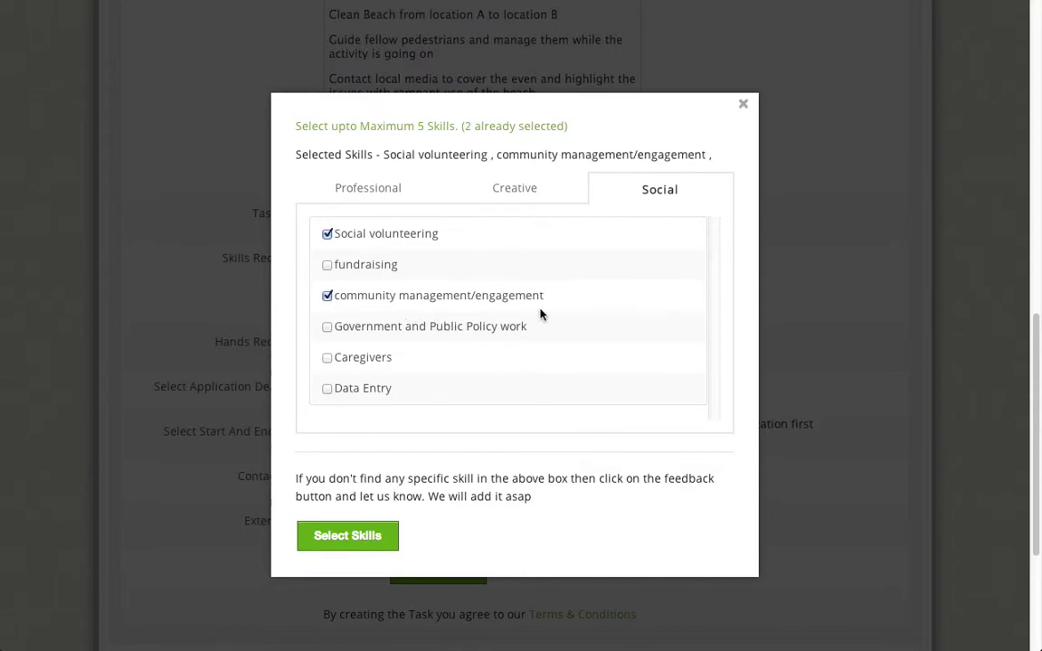
click(509, 196)
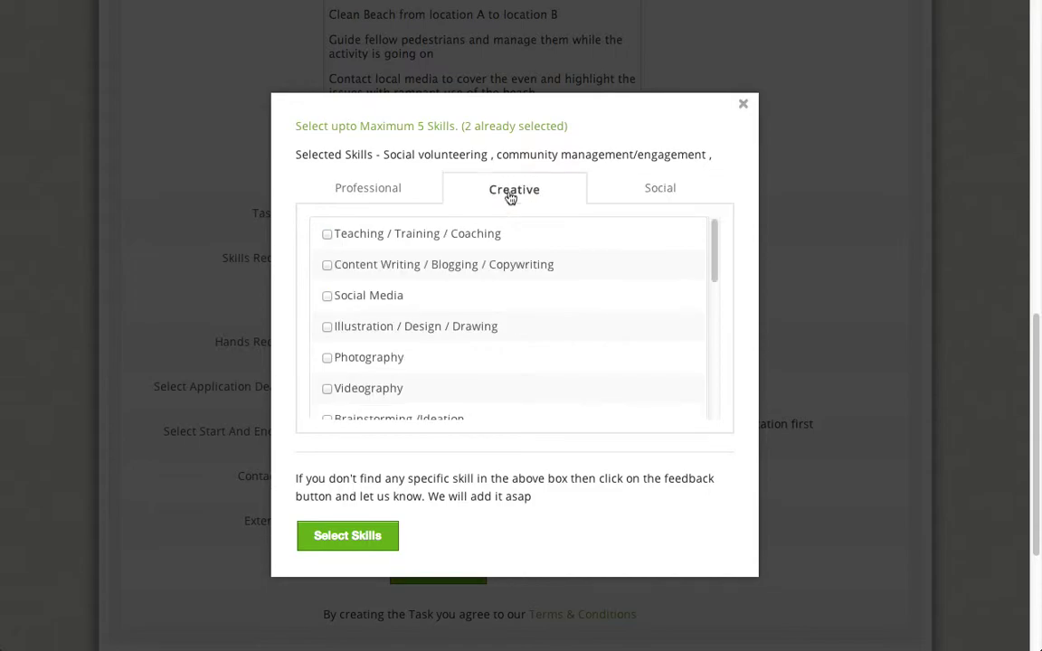
click(364, 270)
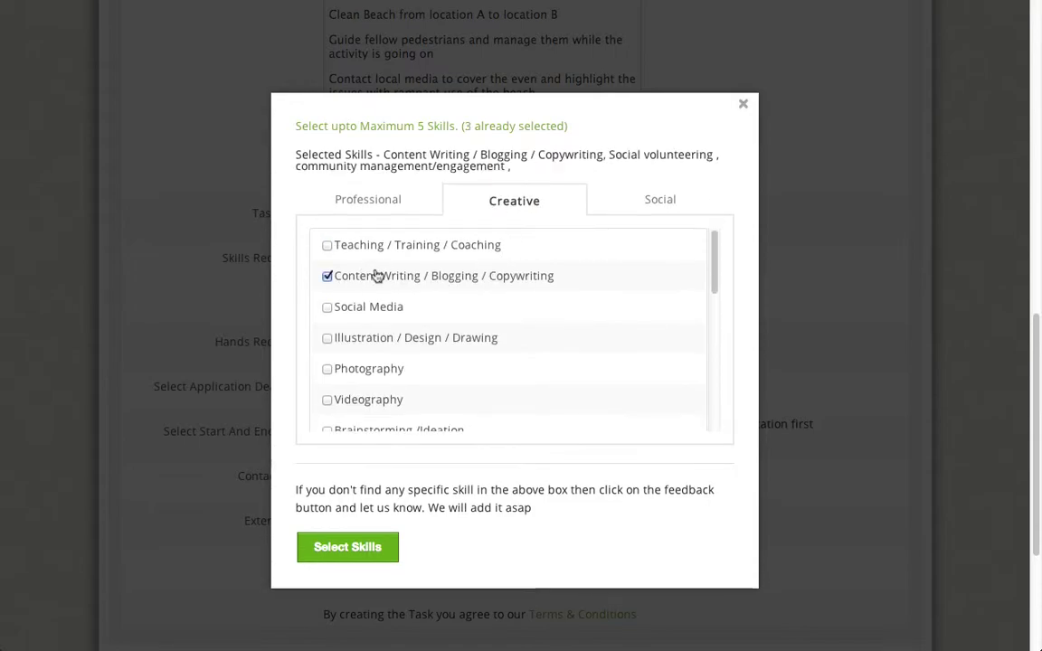
scroll(598, 316, down, 7)
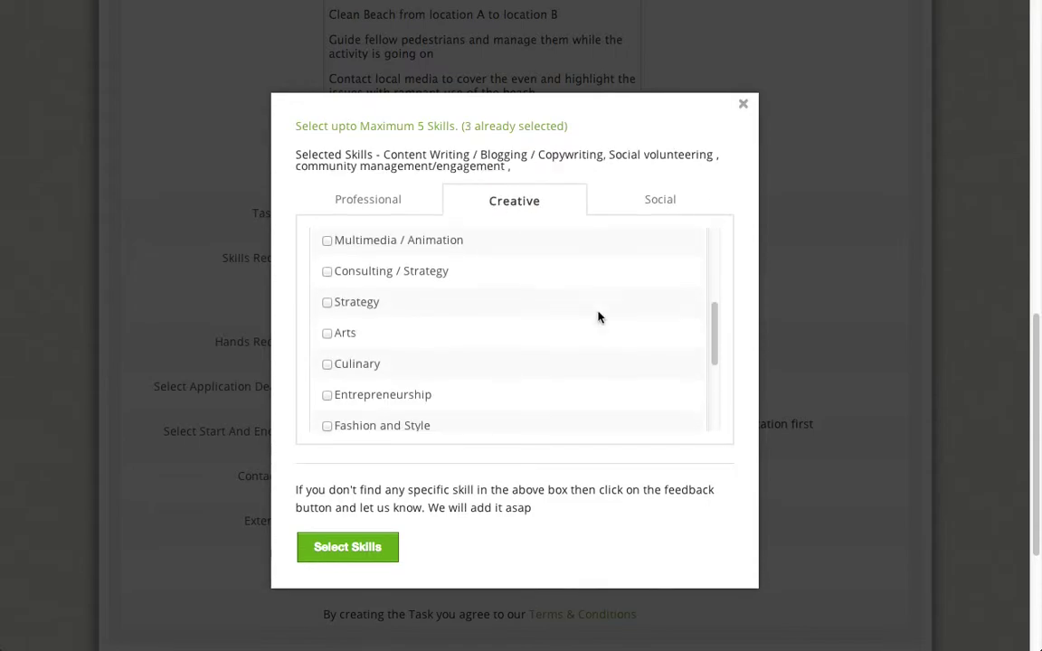
scroll(599, 318, down, 2)
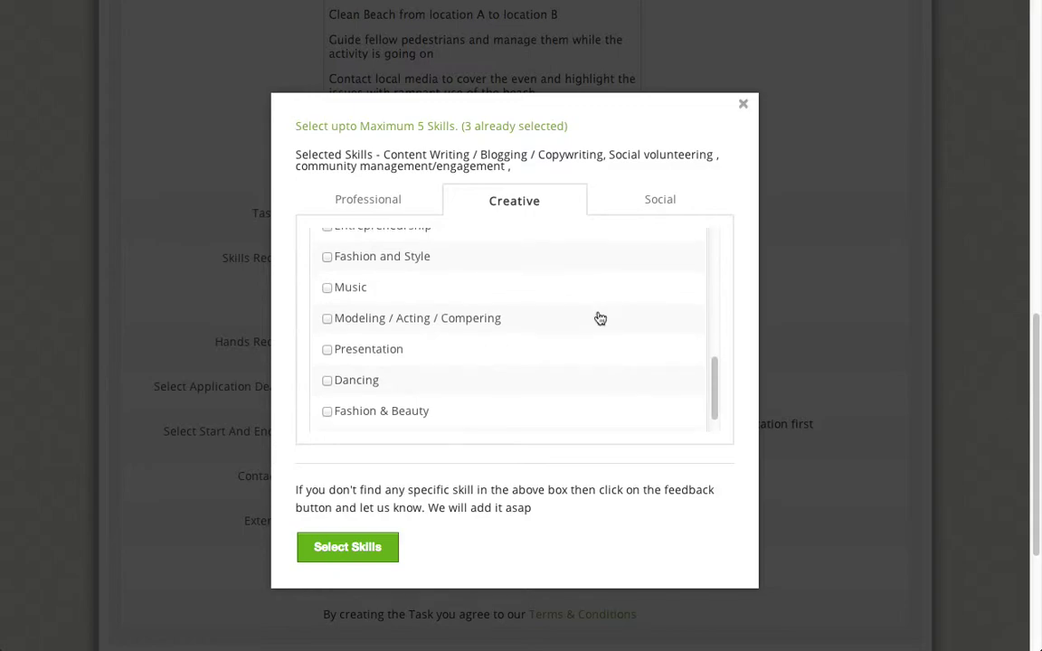
scroll(598, 316, up, 10)
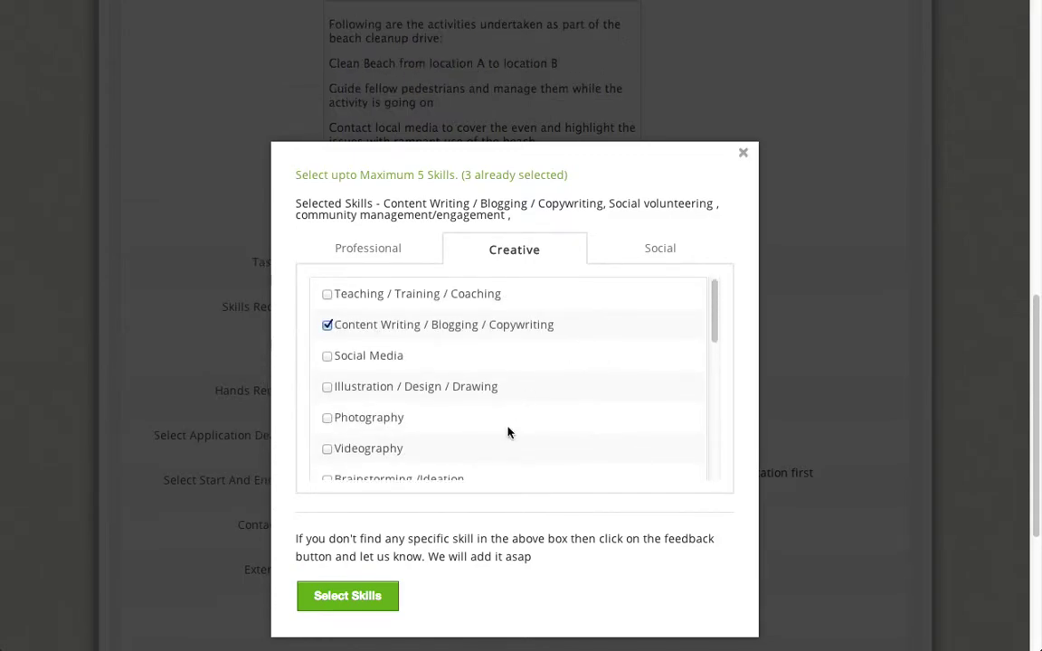
click(351, 599)
scroll(687, 380, down, 2)
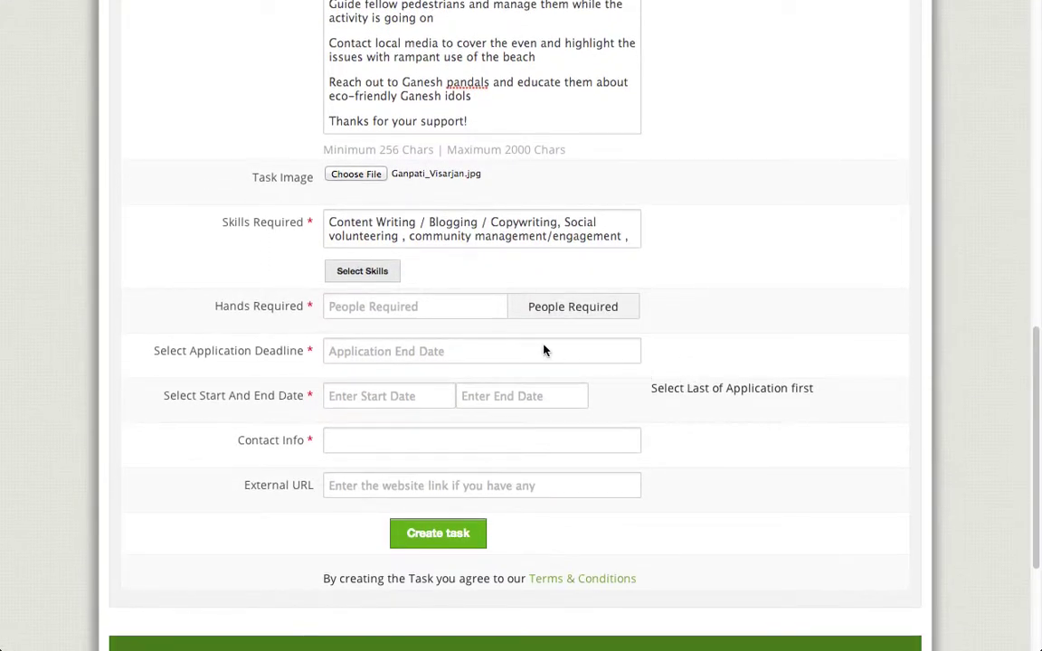
Step: Ask for 50 hands and set the application deadline to 01-10-2013
click(461, 310)
text(50)
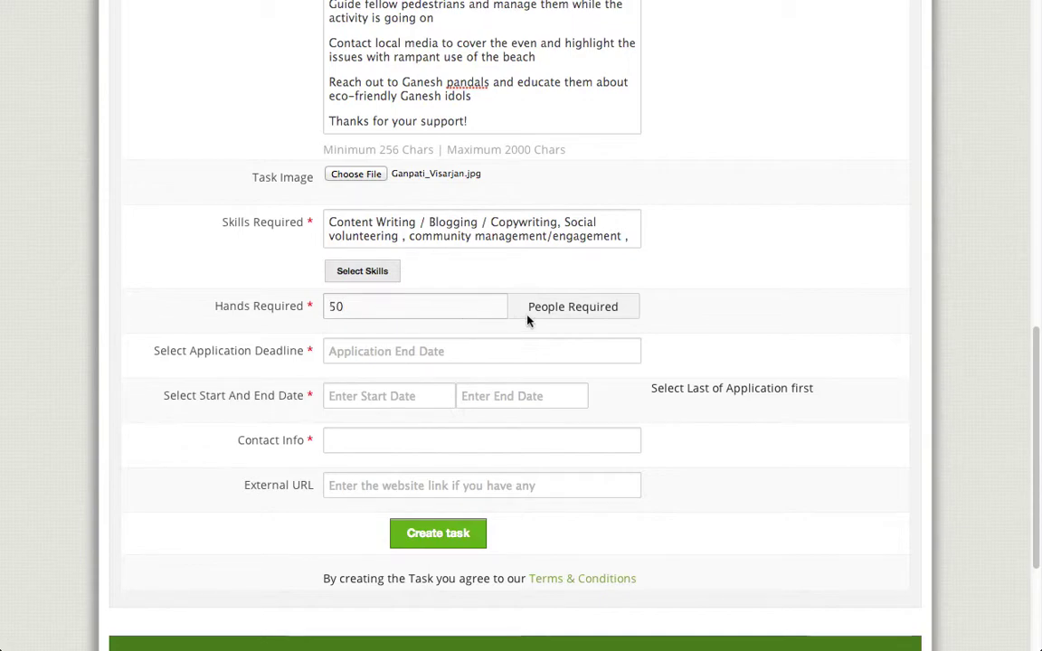
scroll(669, 321, down, 2)
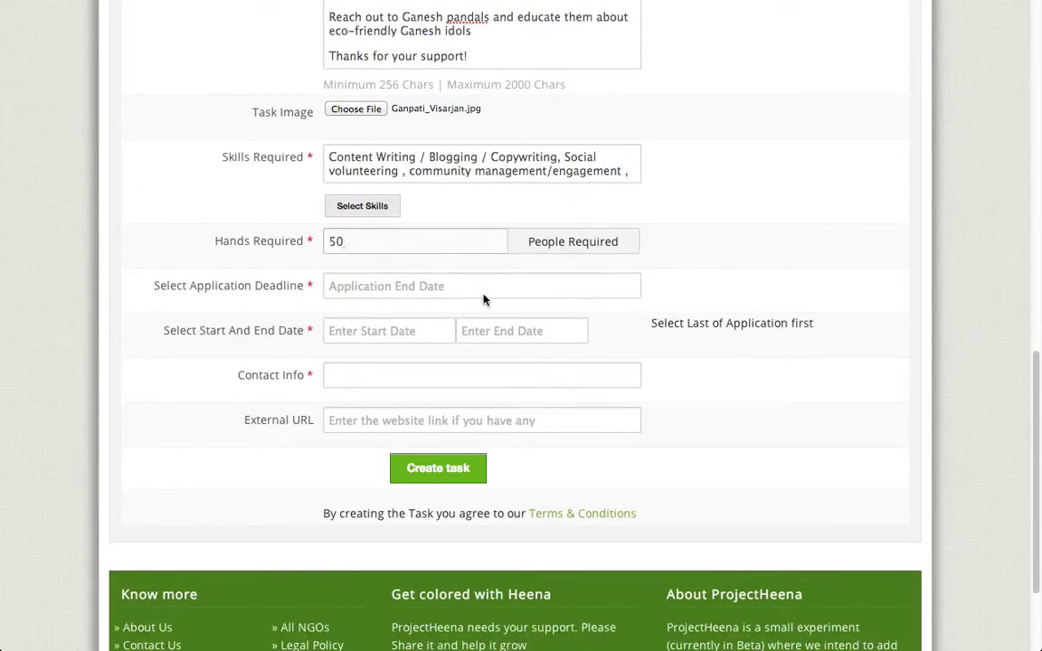
click(358, 286)
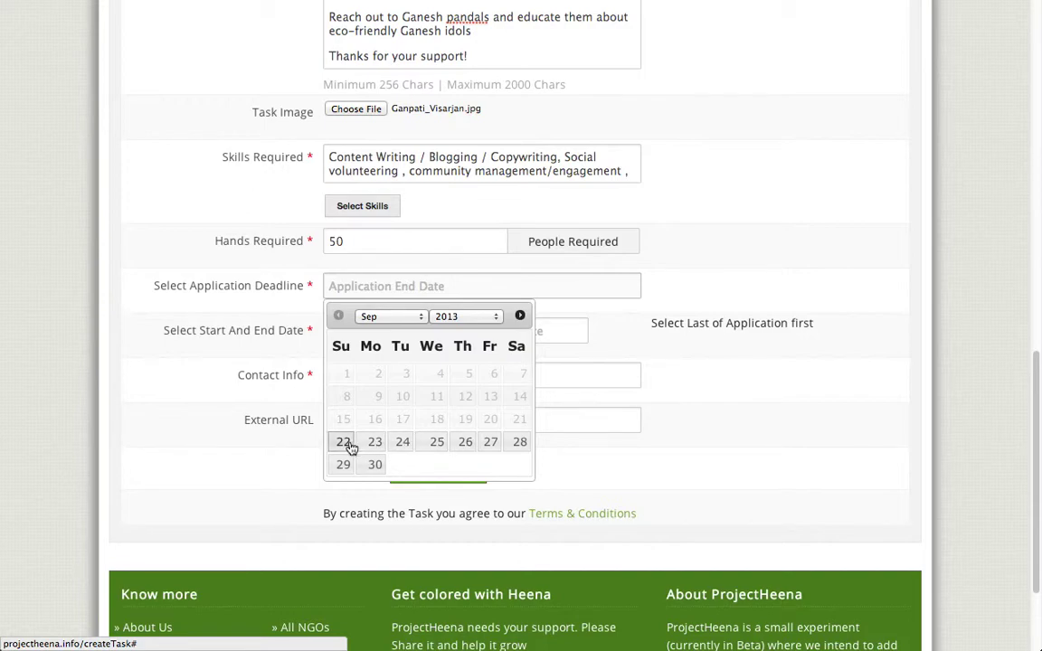
click(389, 317)
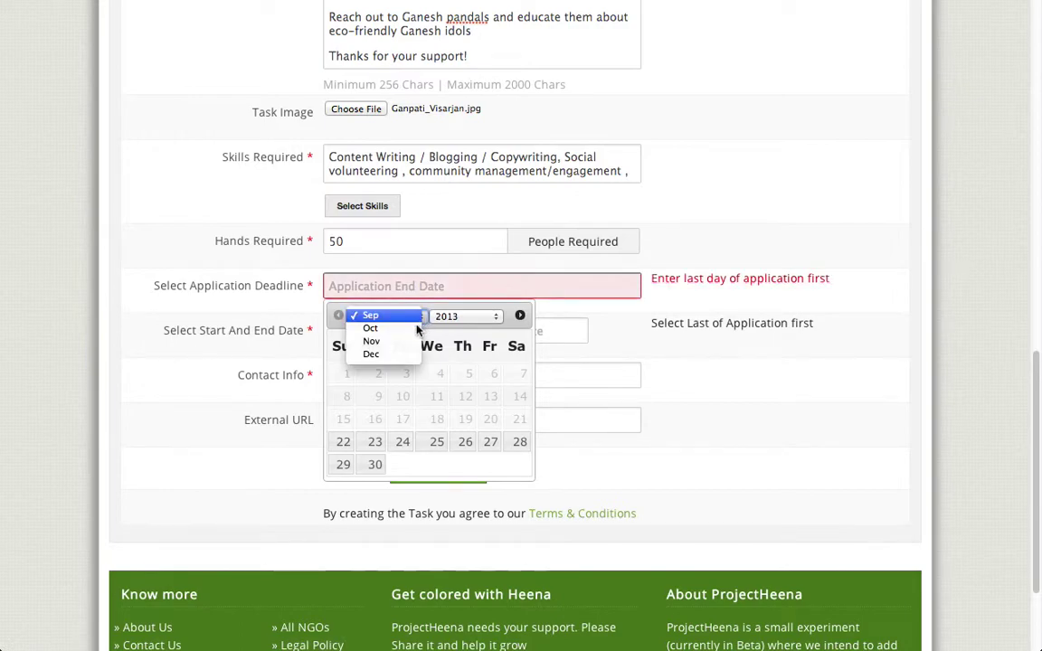
click(398, 330)
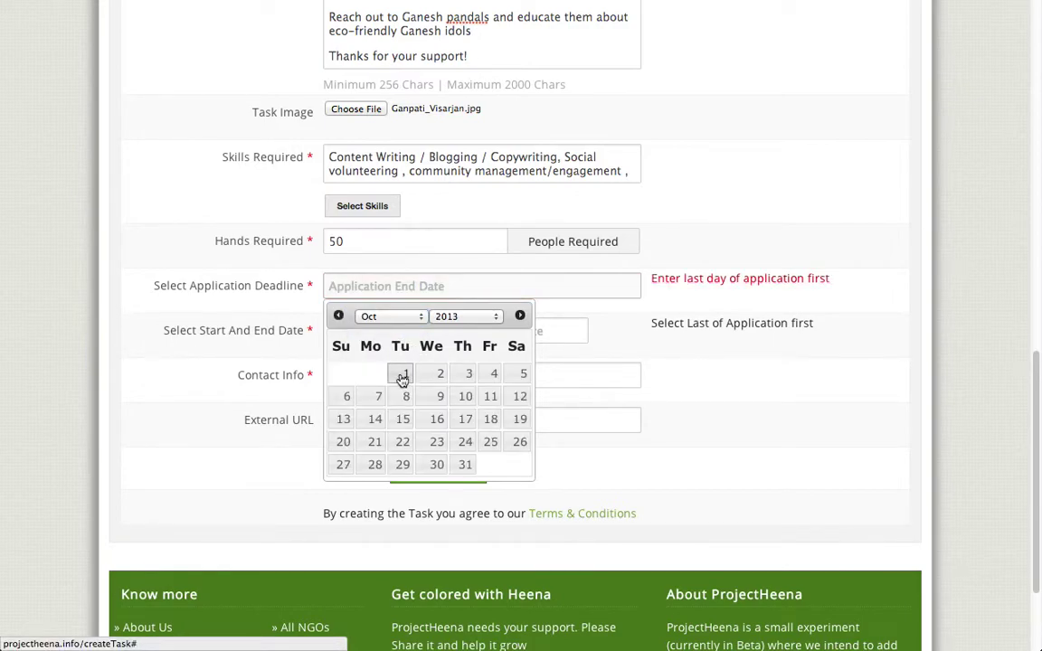
click(403, 376)
scroll(400, 372, down, 1)
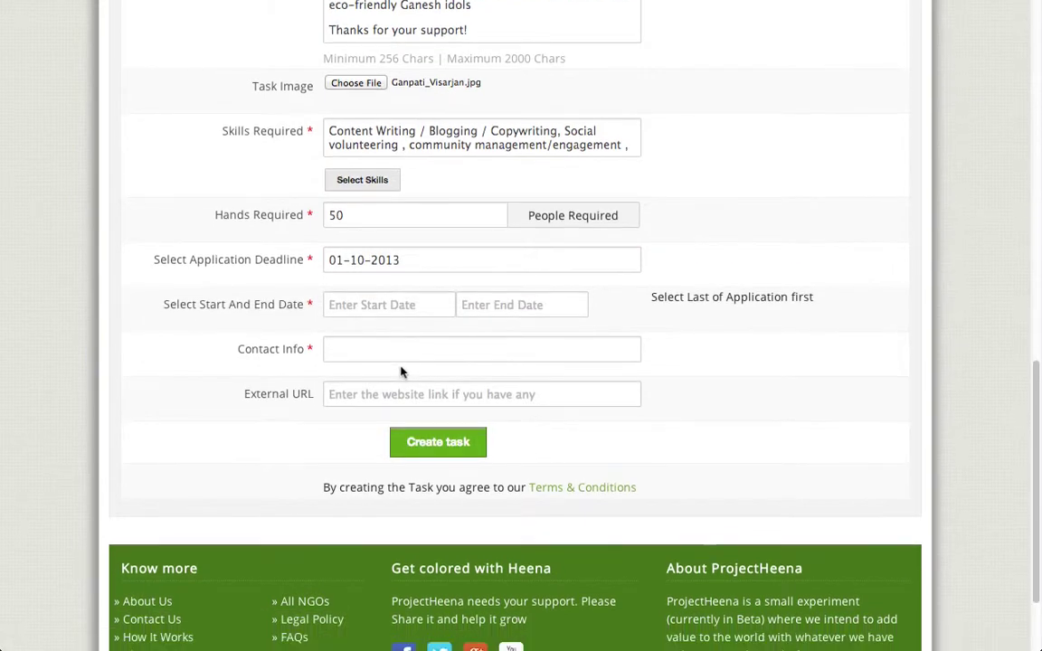
Step: Set the task to run from 05-10-2013 to 06-10-2013
click(380, 310)
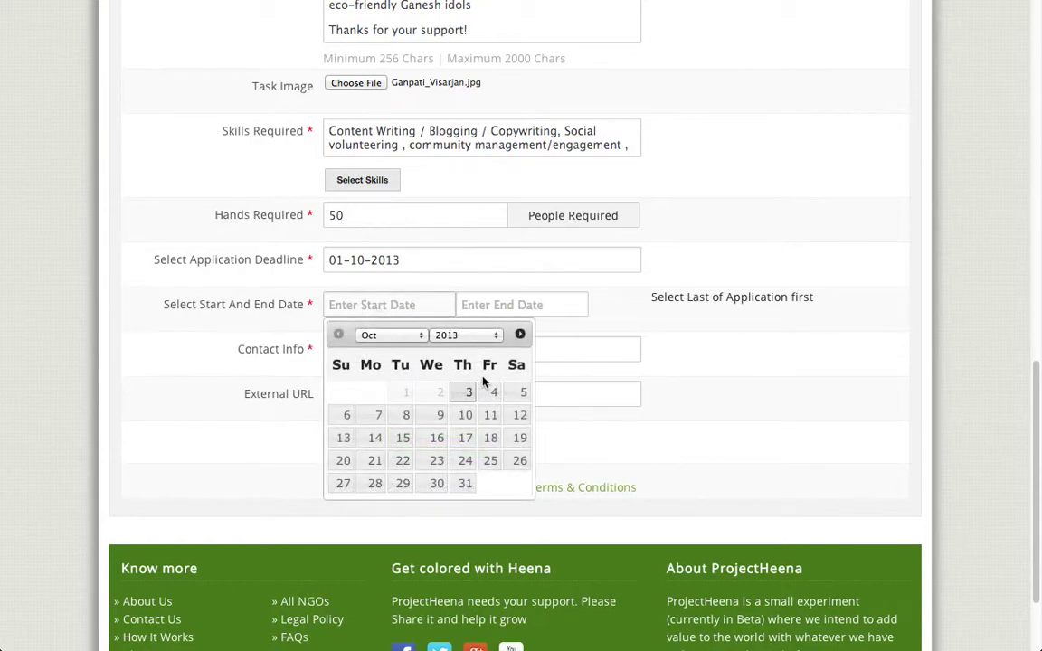
click(518, 391)
click(502, 309)
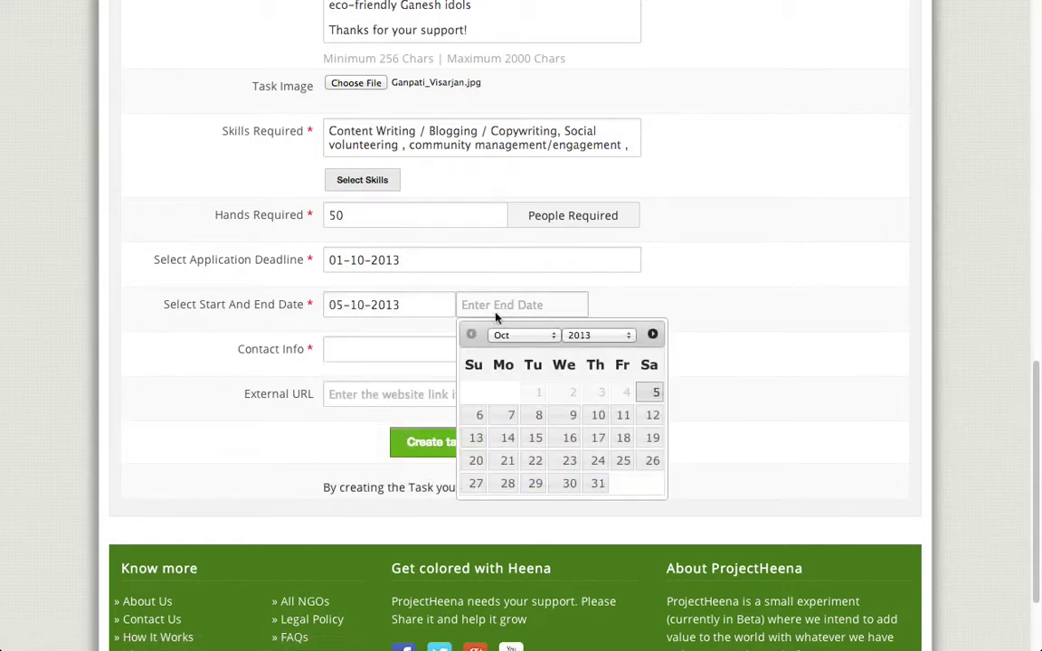
click(480, 416)
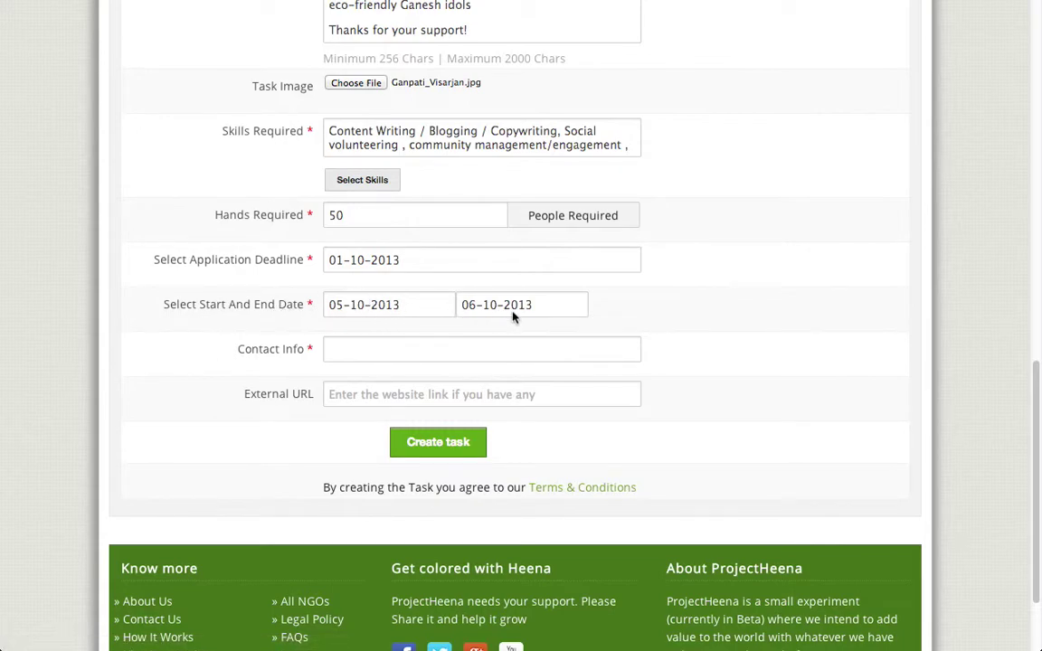
scroll(521, 324, down, 1)
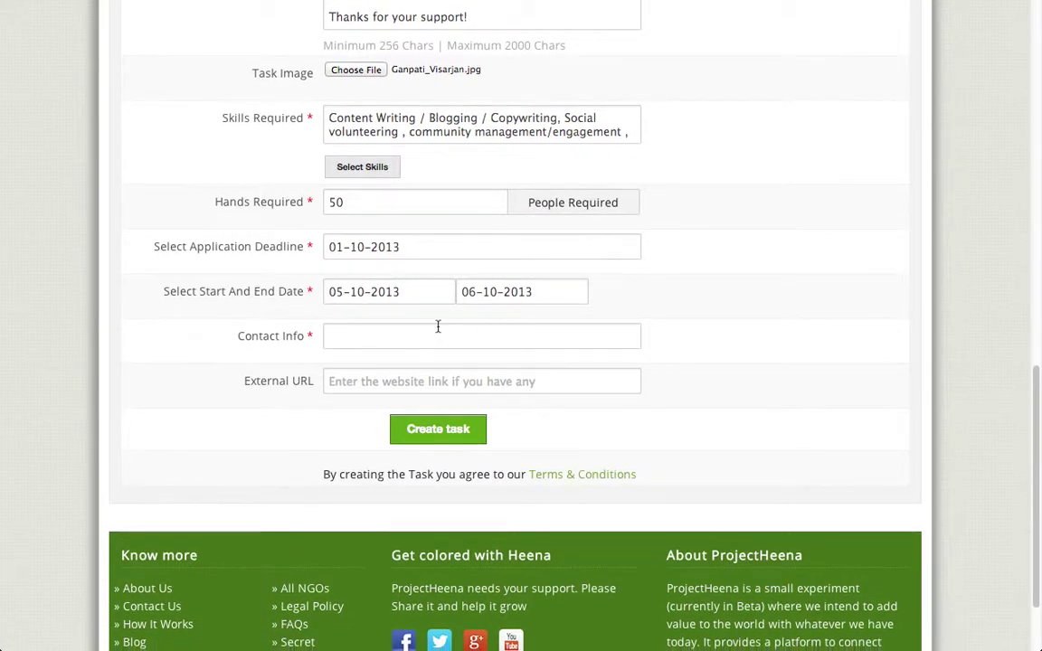
Step: Enter the contact phone number in the Contact Info field
click(456, 336)
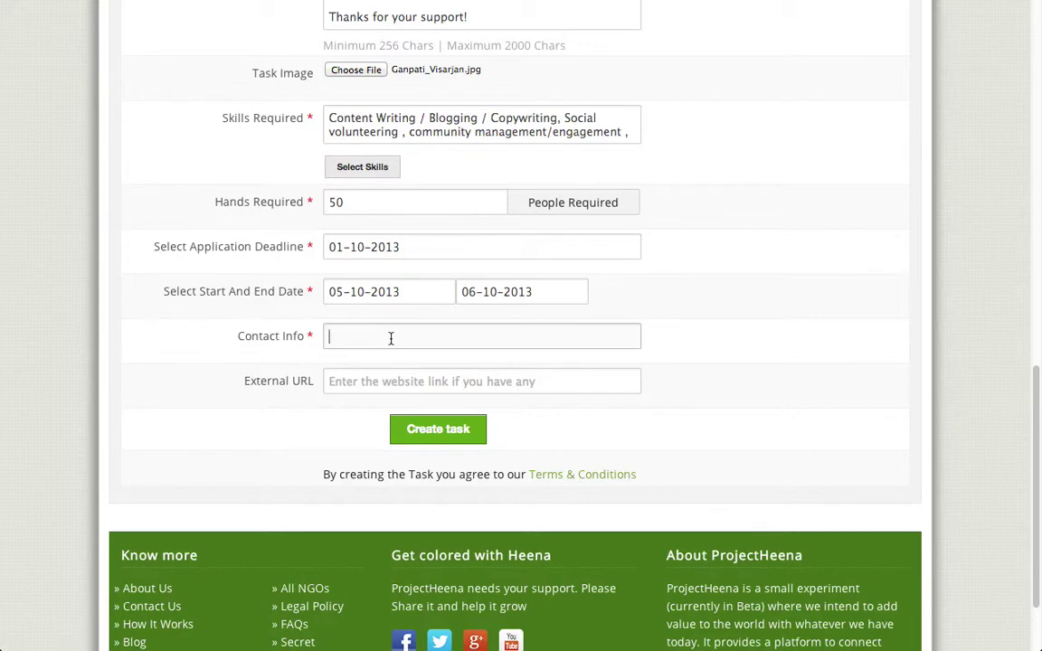
drag(243, 381, 316, 381)
click(297, 383)
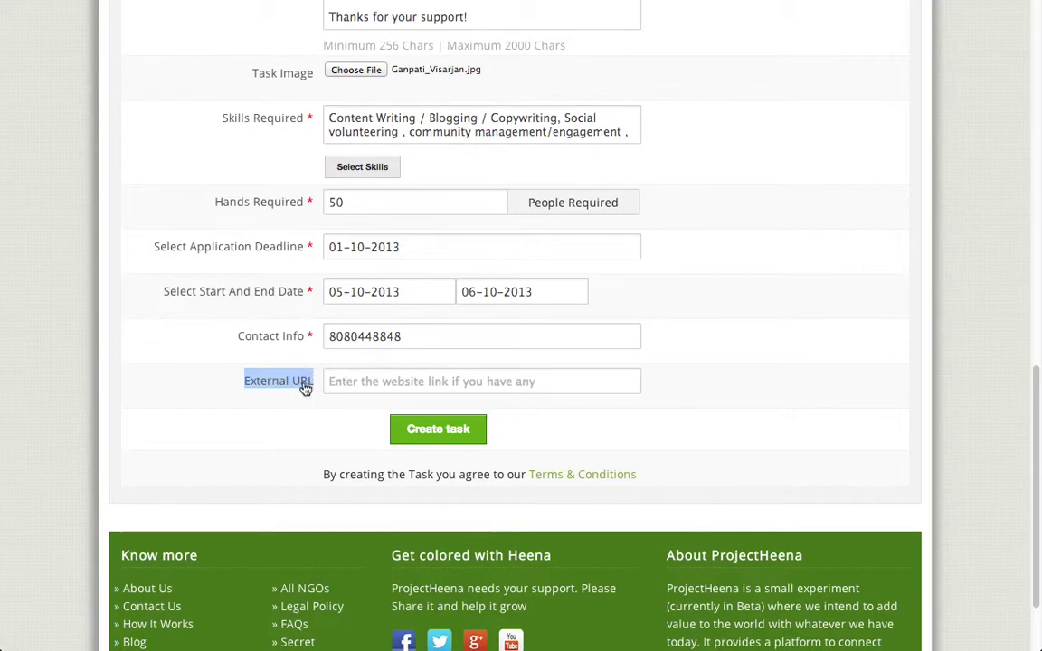
click(349, 384)
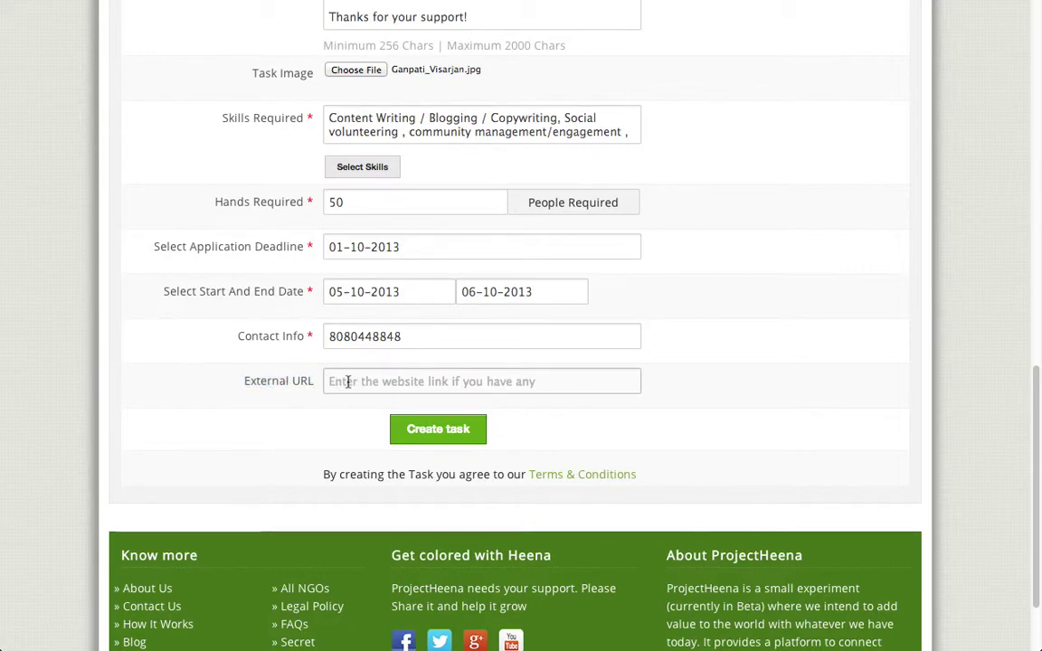
text(http://)
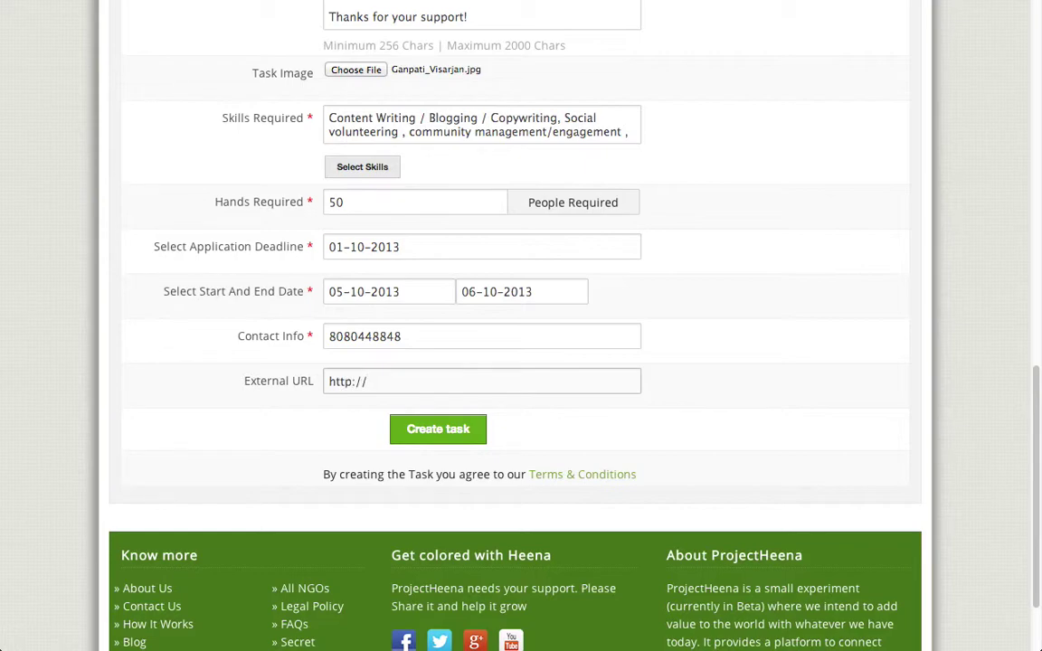
text(bhumi.org)
key(BackSpace)
key(BackSpace)
key(BackSpace)
key(BackSpace)
key(BackSpace)
key(BackSpace)
key(BackSpace)
key(BackSpace)
key(BackSpace)
key(BackSpace)
key(BackSpace)
key(BackSpace)
key(BackSpace)
key(BackSpace)
key(BackSpace)
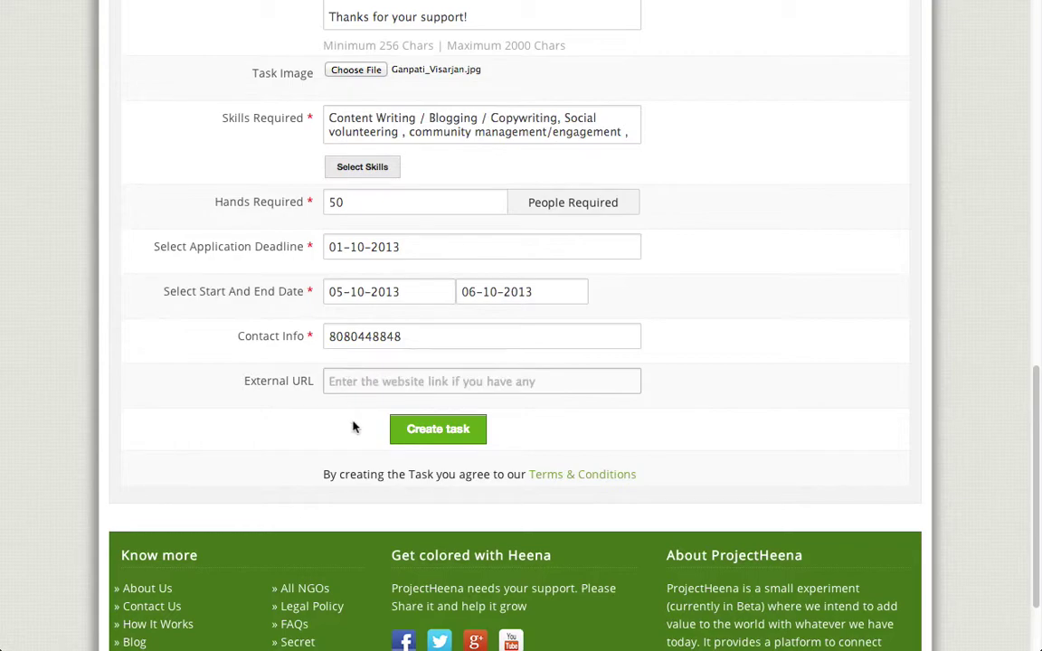
scroll(712, 316, up, 3)
scroll(712, 316, up, 8)
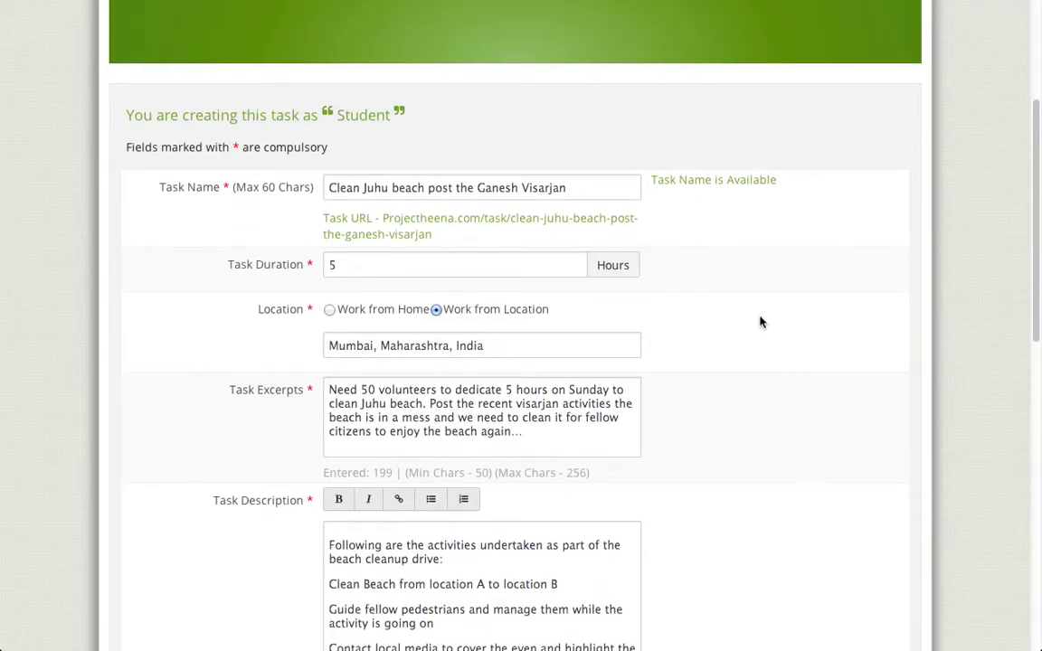
Step: Review the filled task form and submit it to create the Juhu beach cleanup task
drag(1036, 249, 1017, 468)
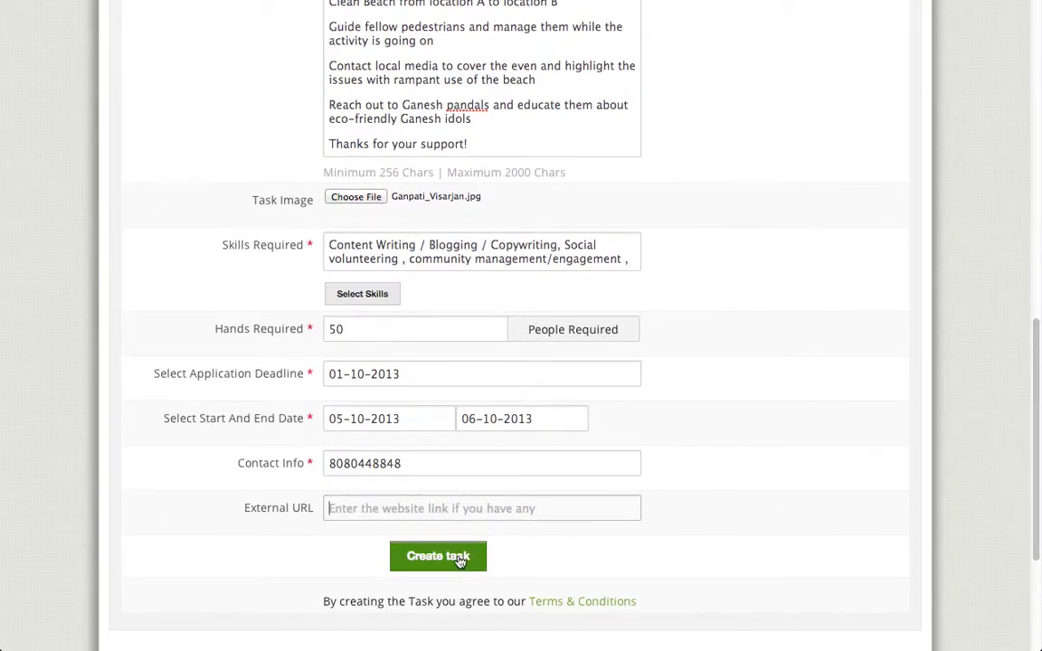
click(427, 556)
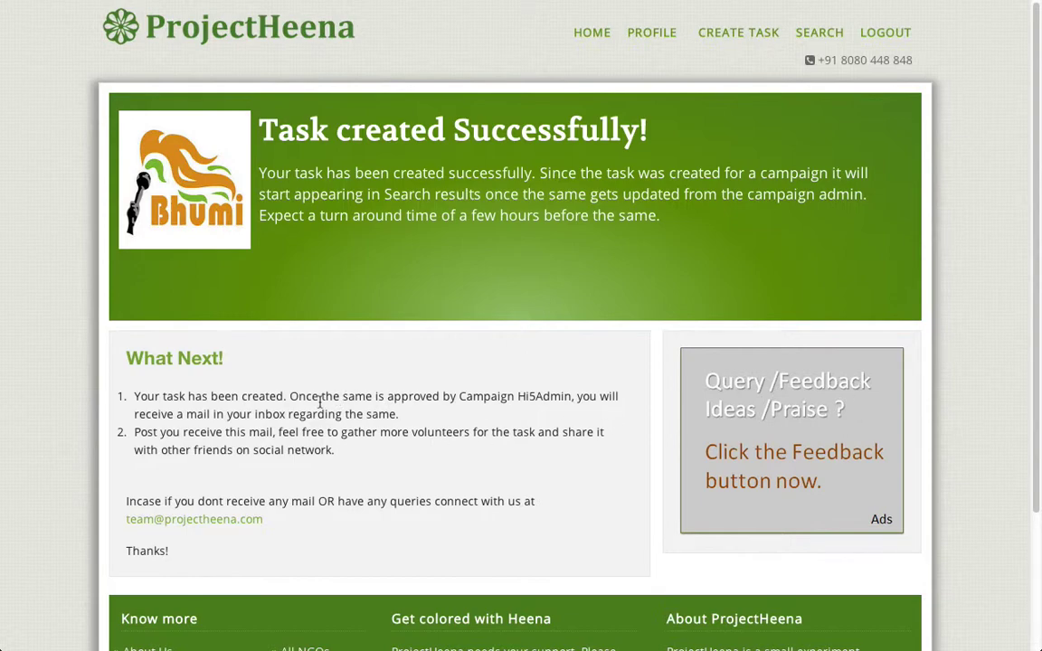
drag(136, 401, 337, 458)
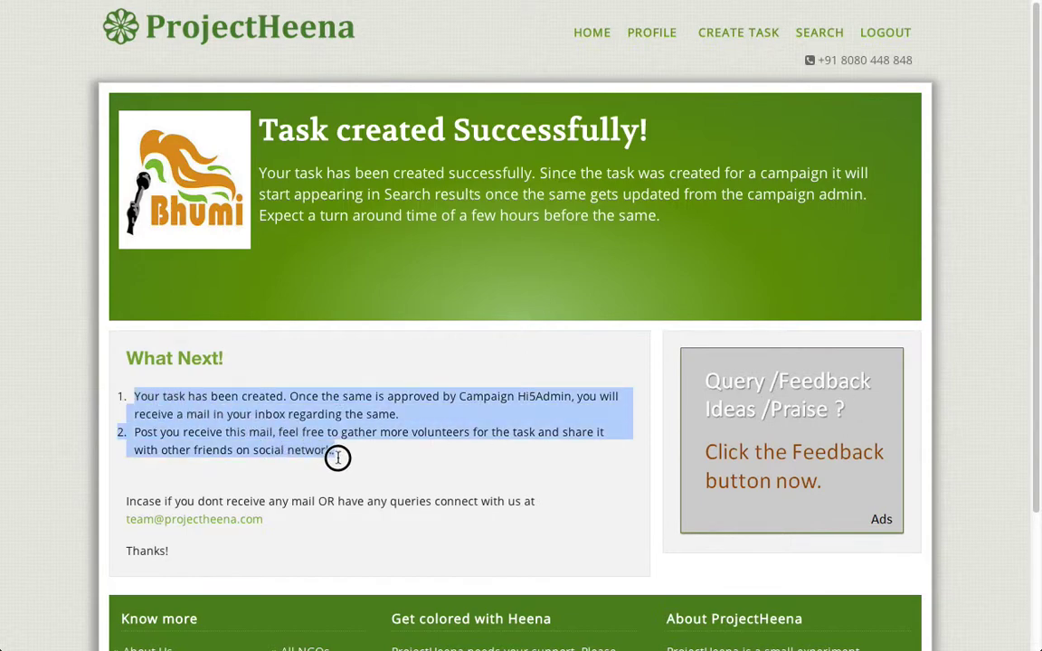
click(374, 470)
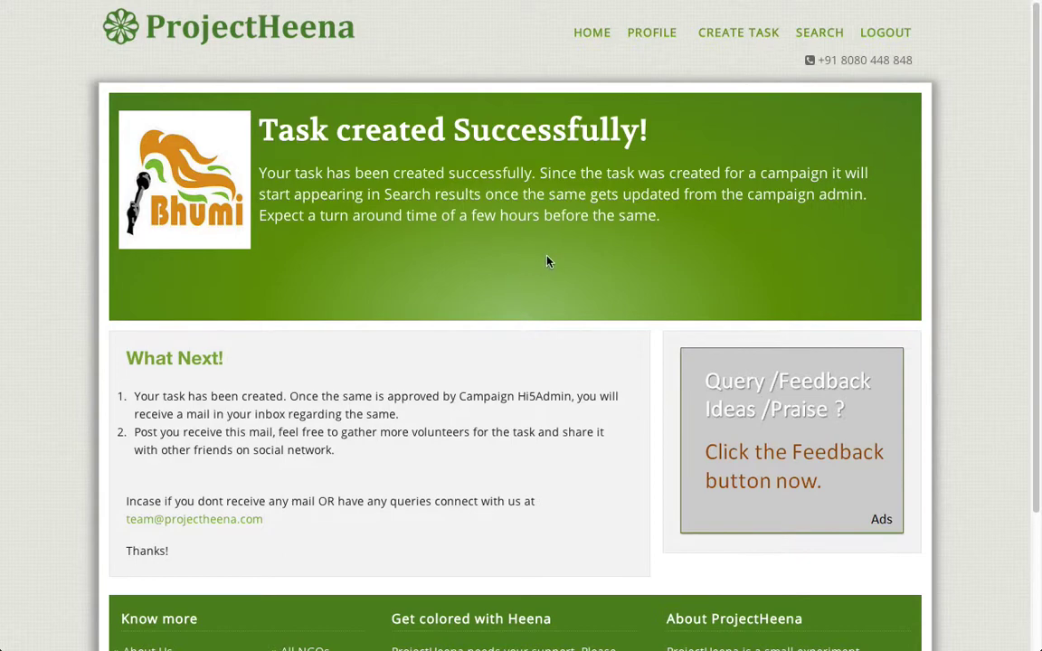
click(584, 36)
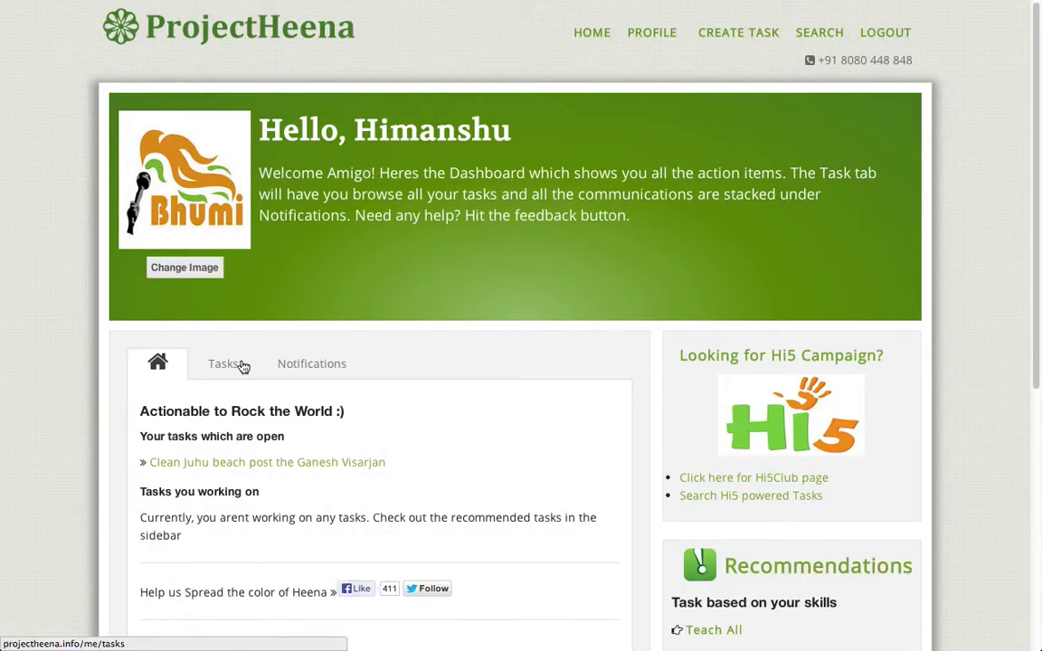
Step: Open the 'Clean Juhu beach post the Ganesh Visarjan' task from the dashboard's Tasks list
click(227, 366)
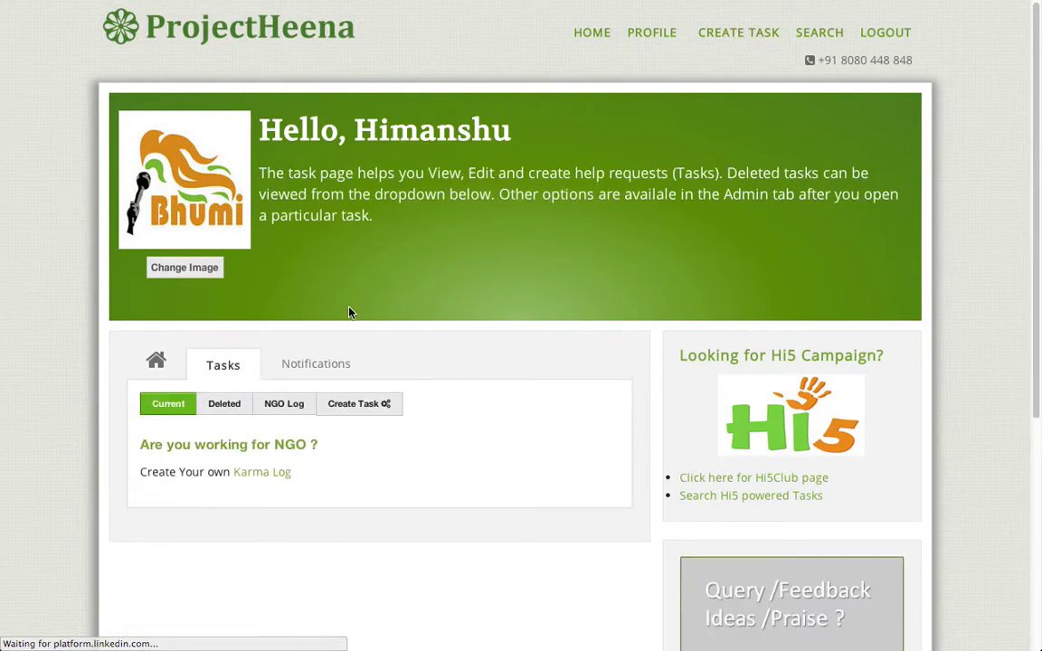
scroll(358, 308, down, 3)
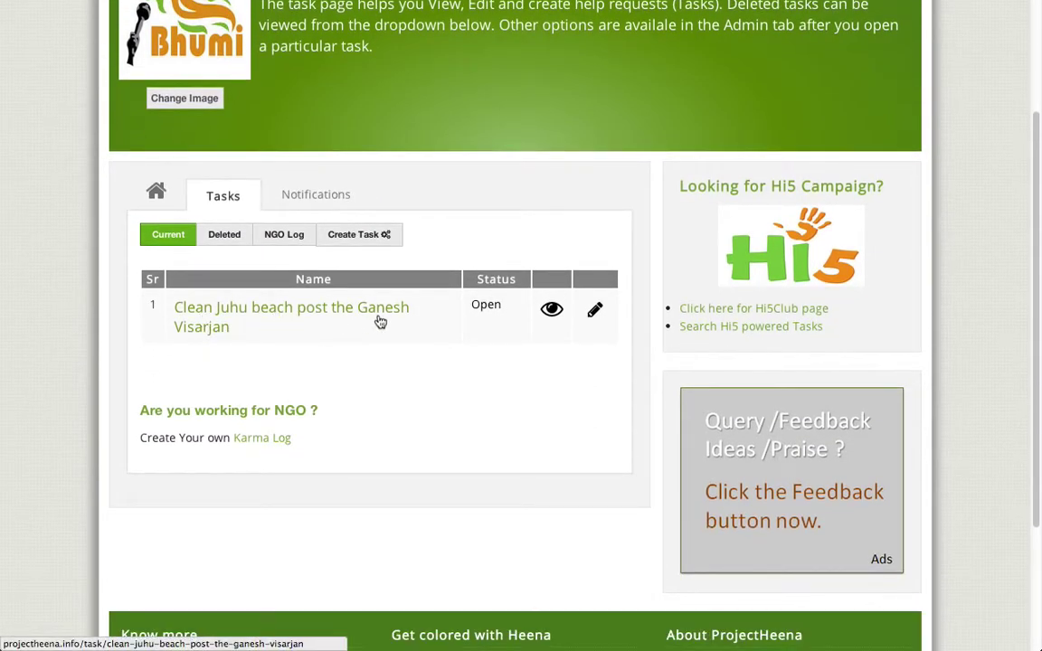
click(349, 317)
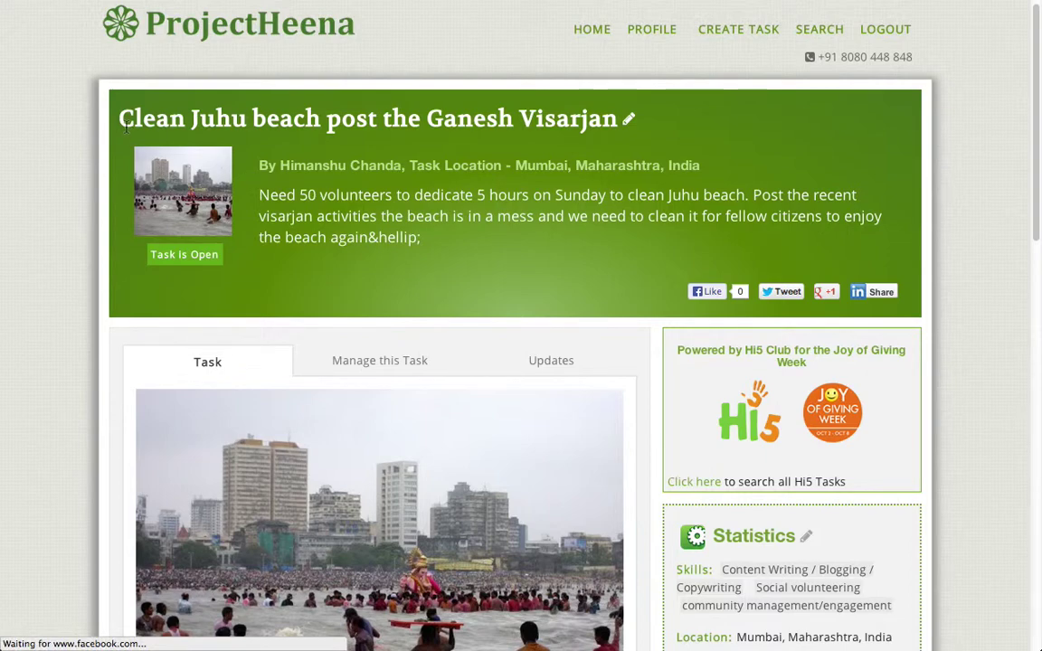
Step: Review the task title and details on the Clean Juhu beach task page
drag(121, 120, 602, 118)
click(597, 120)
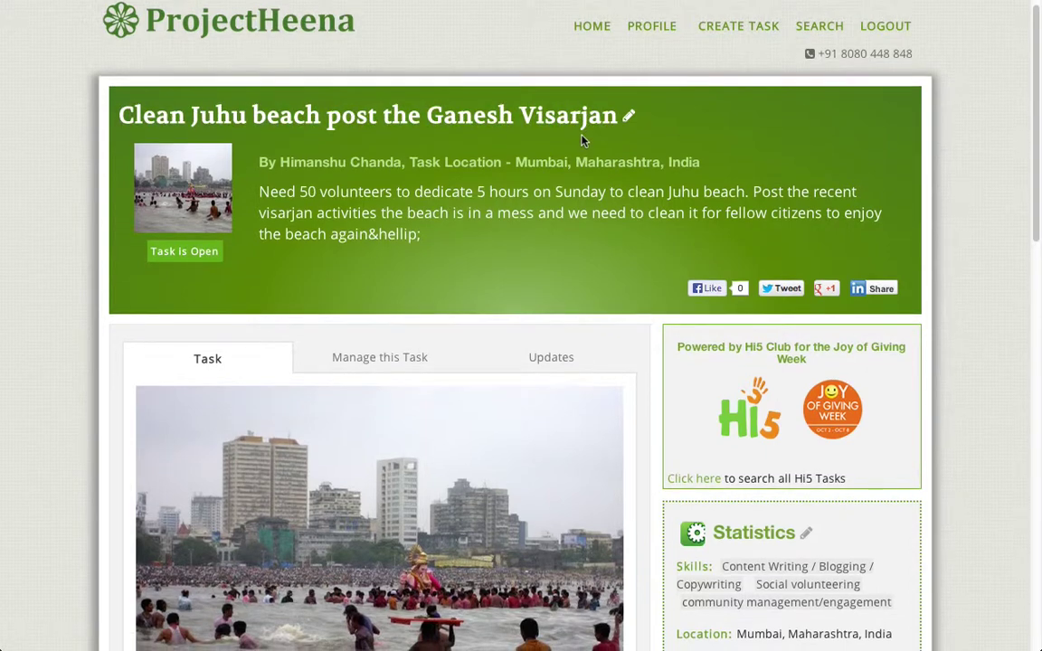
scroll(582, 140, down, 2)
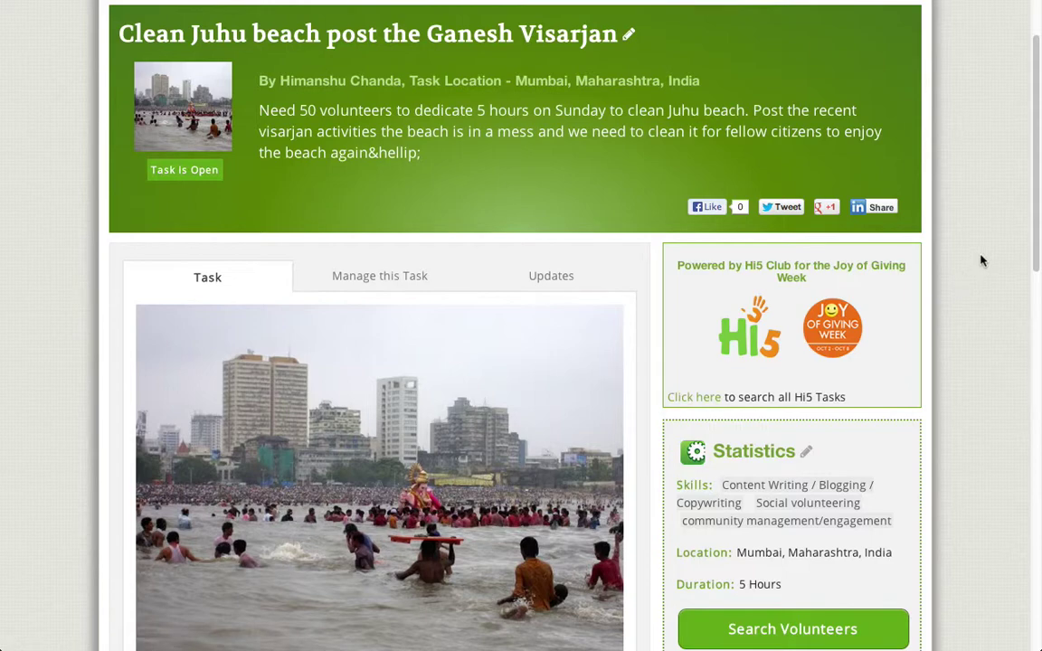
scroll(981, 261, down, 1)
scroll(981, 261, down, 3)
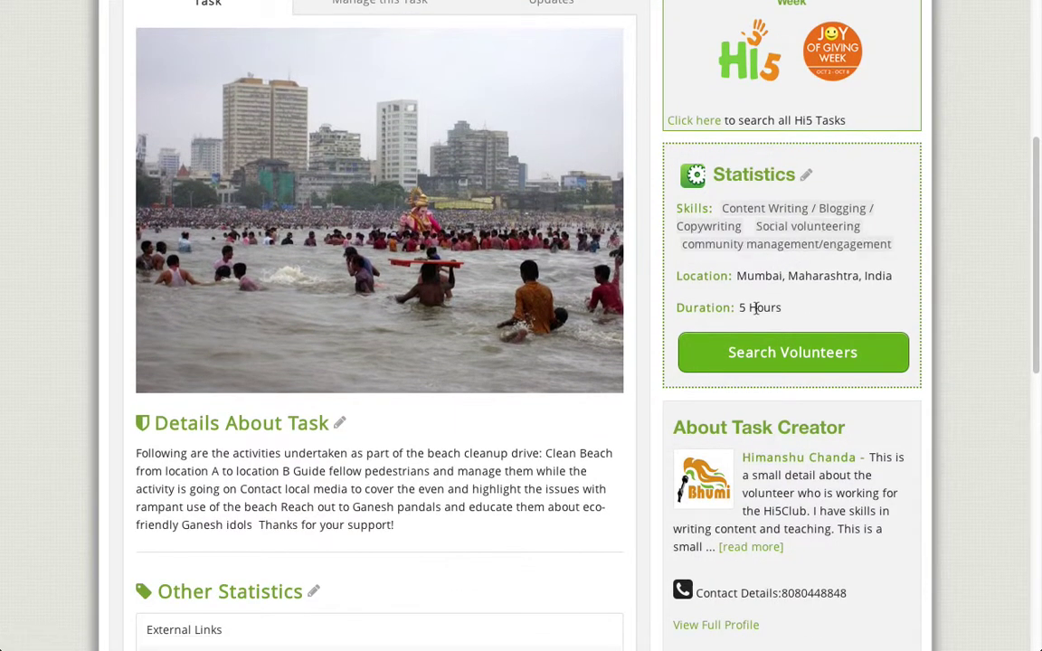
scroll(480, 310, down, 2)
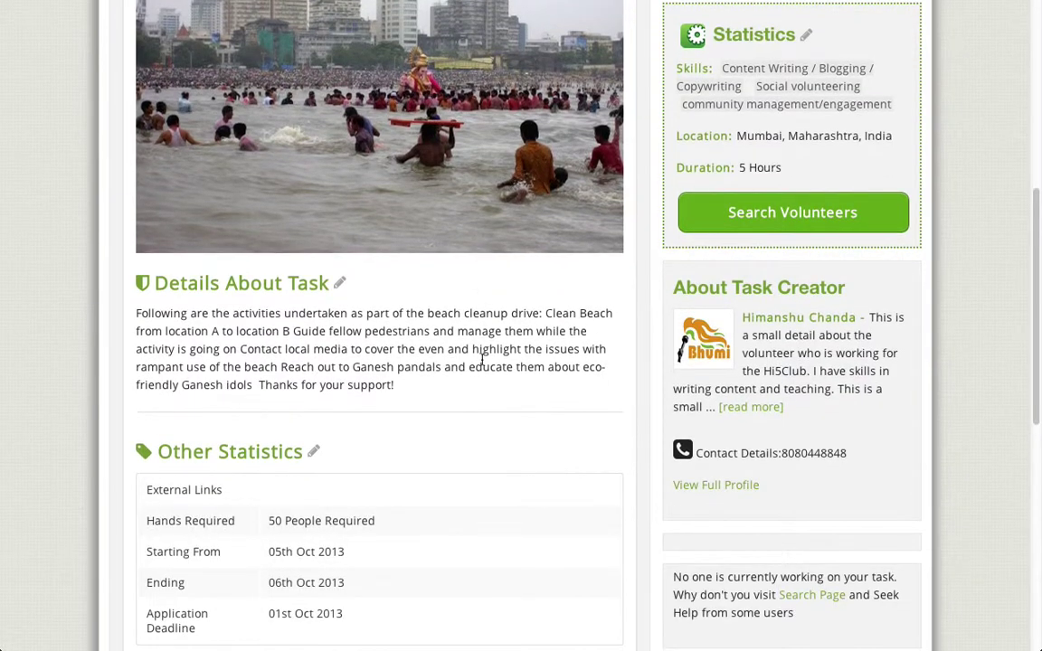
scroll(485, 356, down, 1)
Step: Review the About Task Creator section and rest of the page, then go to Search
drag(671, 273, 865, 274)
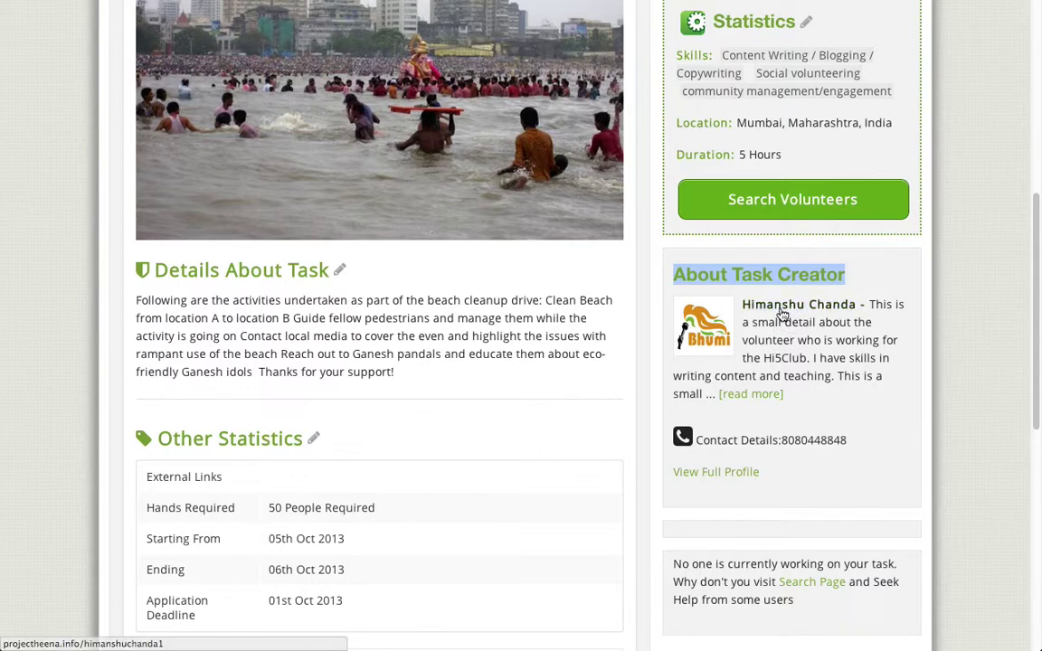
scroll(939, 328, down, 2)
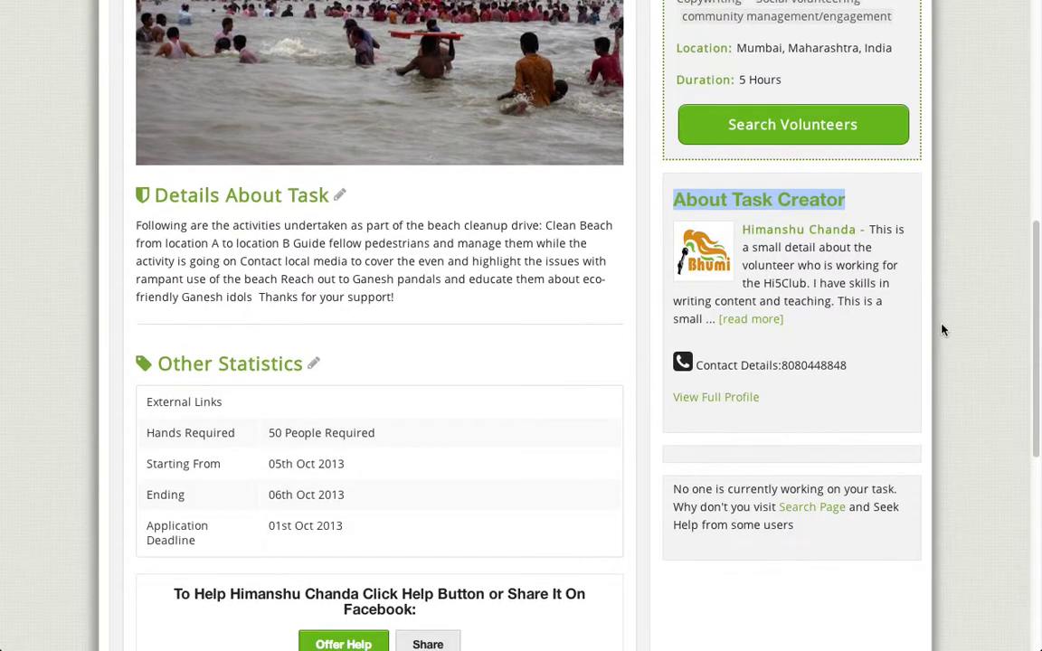
scroll(940, 328, down, 1)
scroll(940, 328, down, 2)
scroll(941, 327, up, 6)
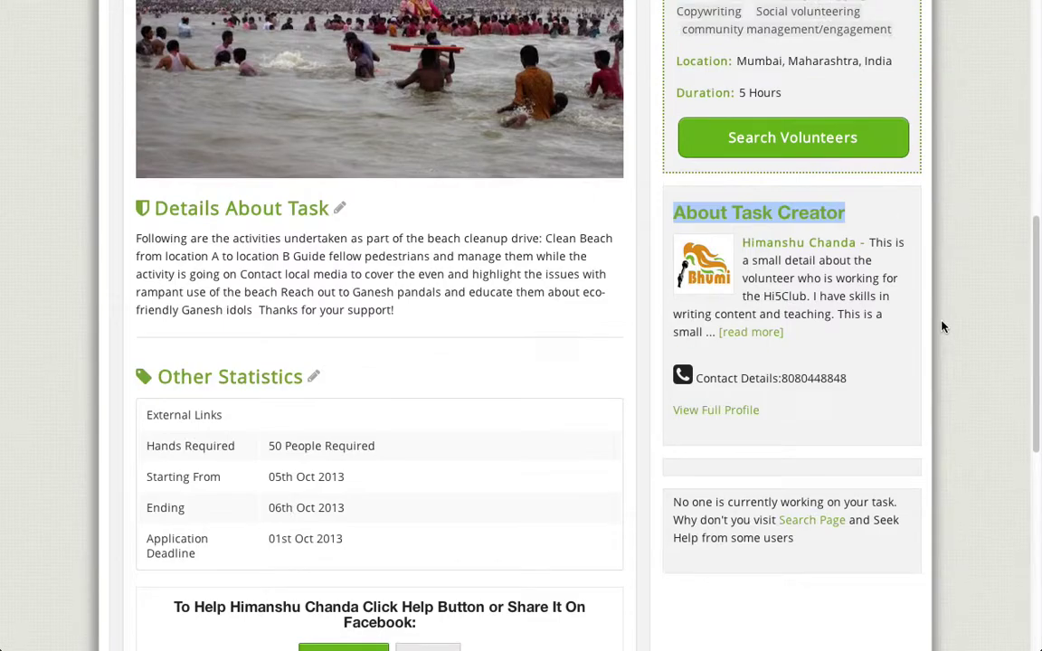
scroll(942, 326, up, 10)
scroll(950, 315, up, 3)
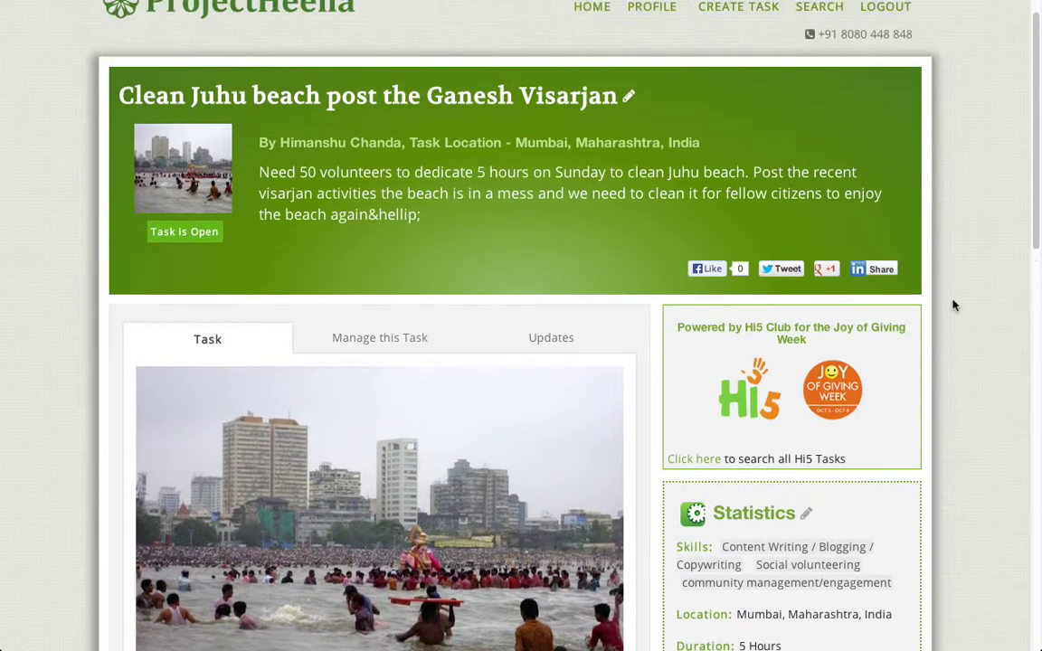
scroll(953, 306, up, 1)
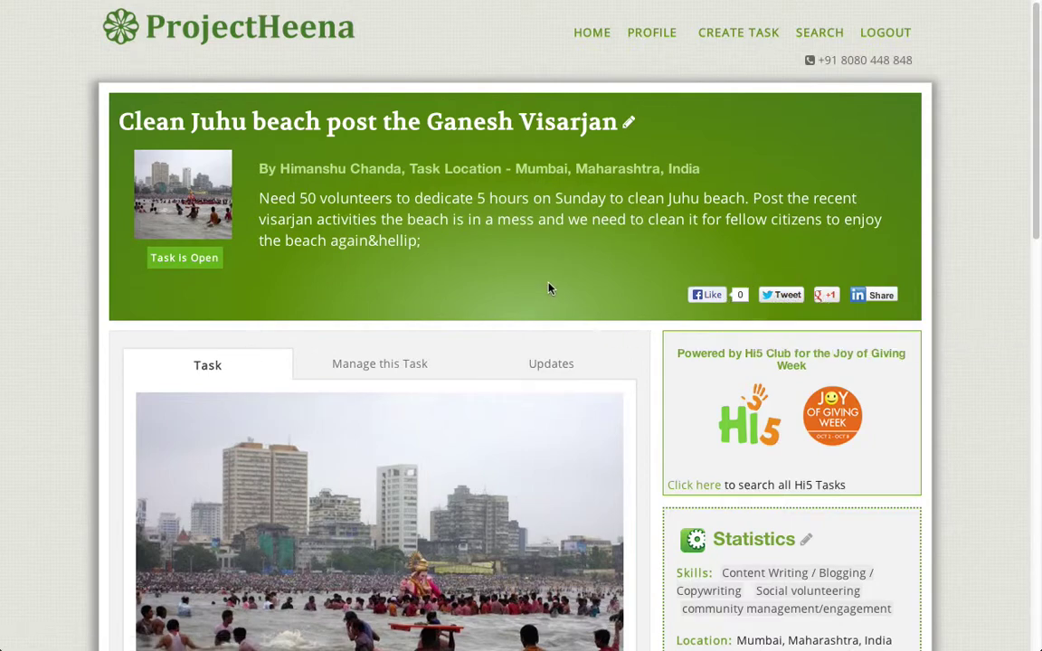
scroll(554, 284, down, 3)
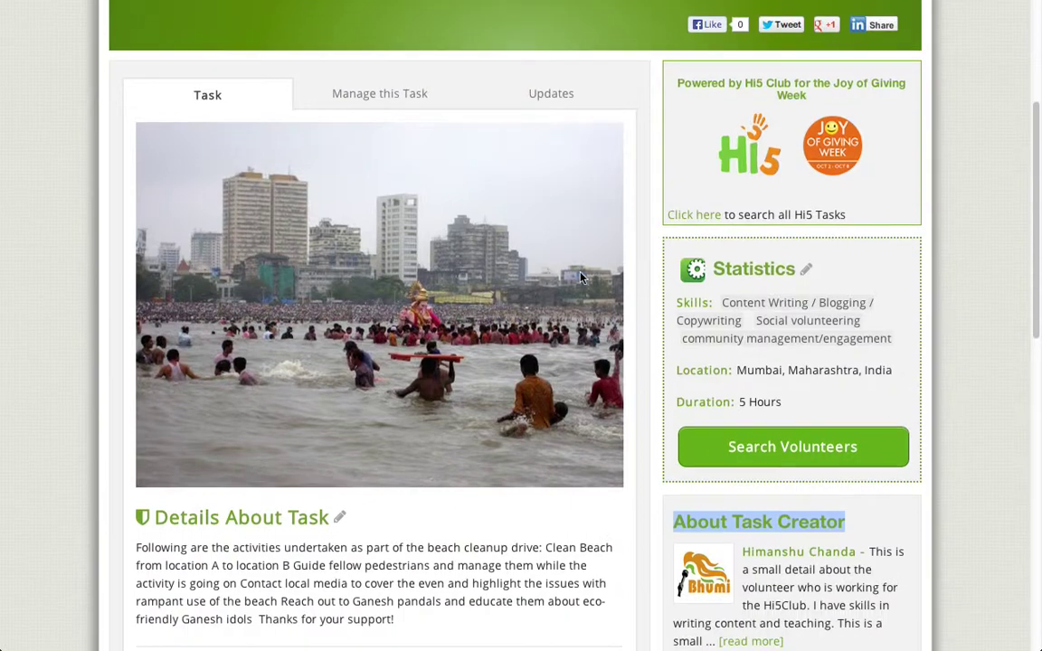
scroll(581, 278, down, 4)
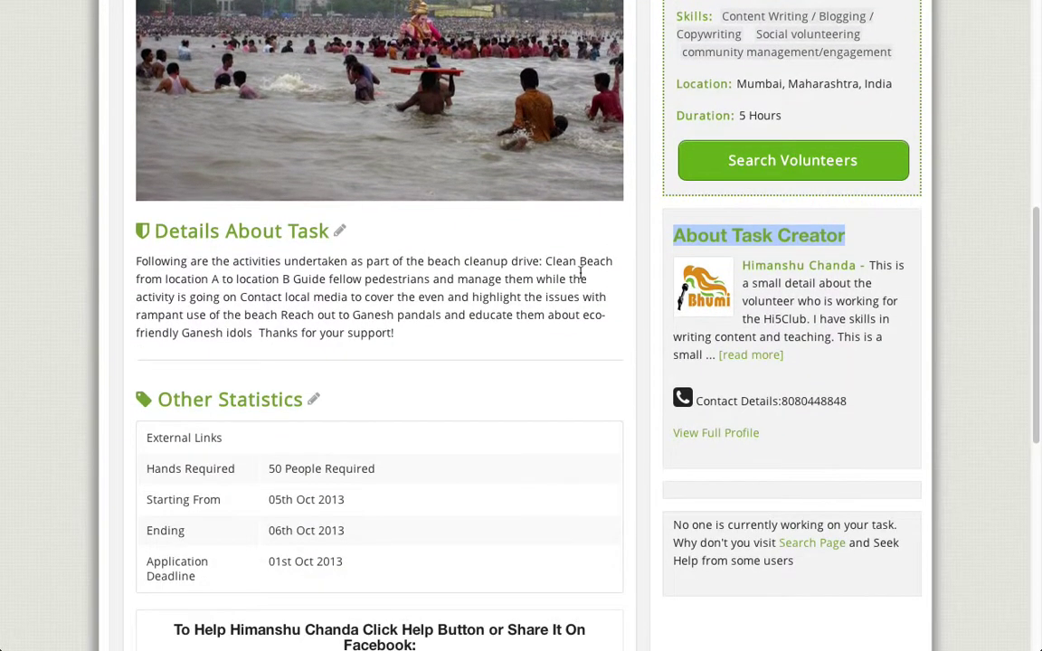
scroll(581, 277, down, 1)
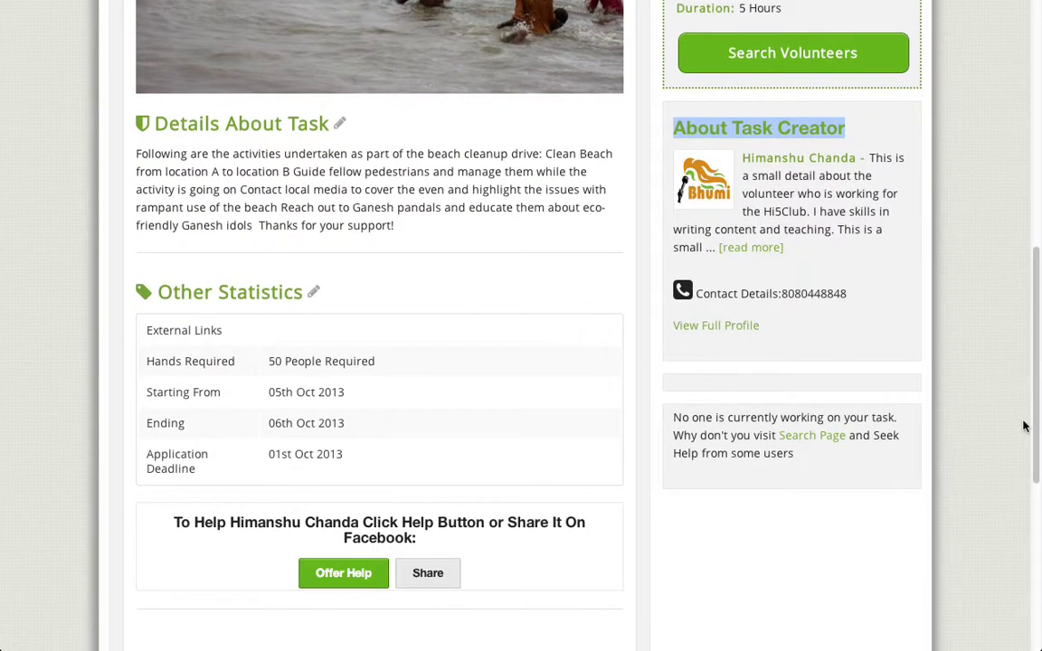
drag(1037, 416, 1033, 150)
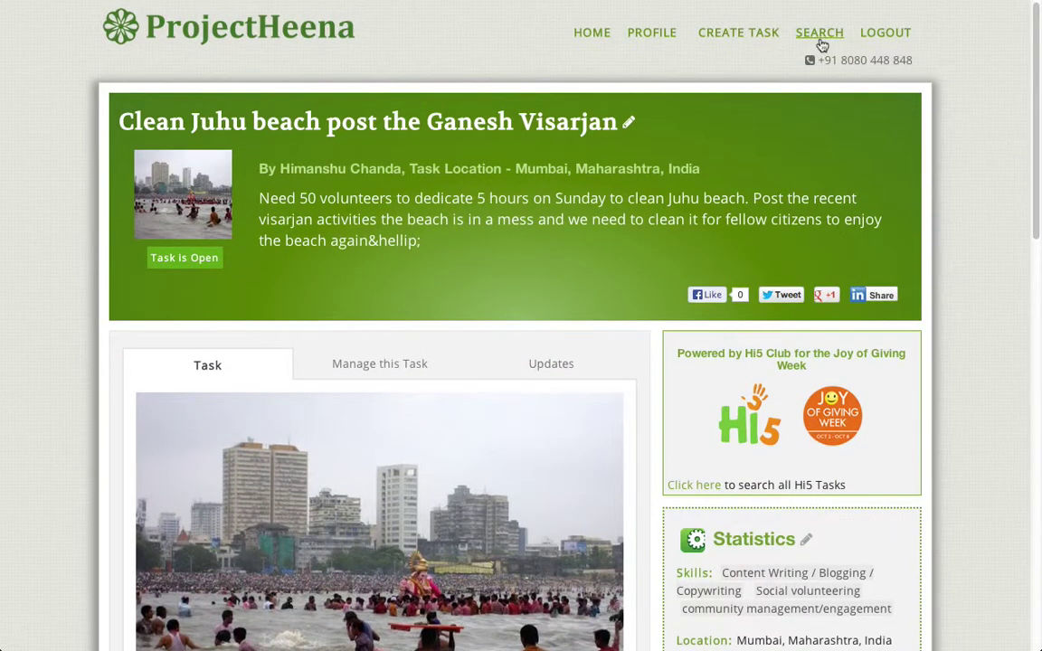
click(818, 38)
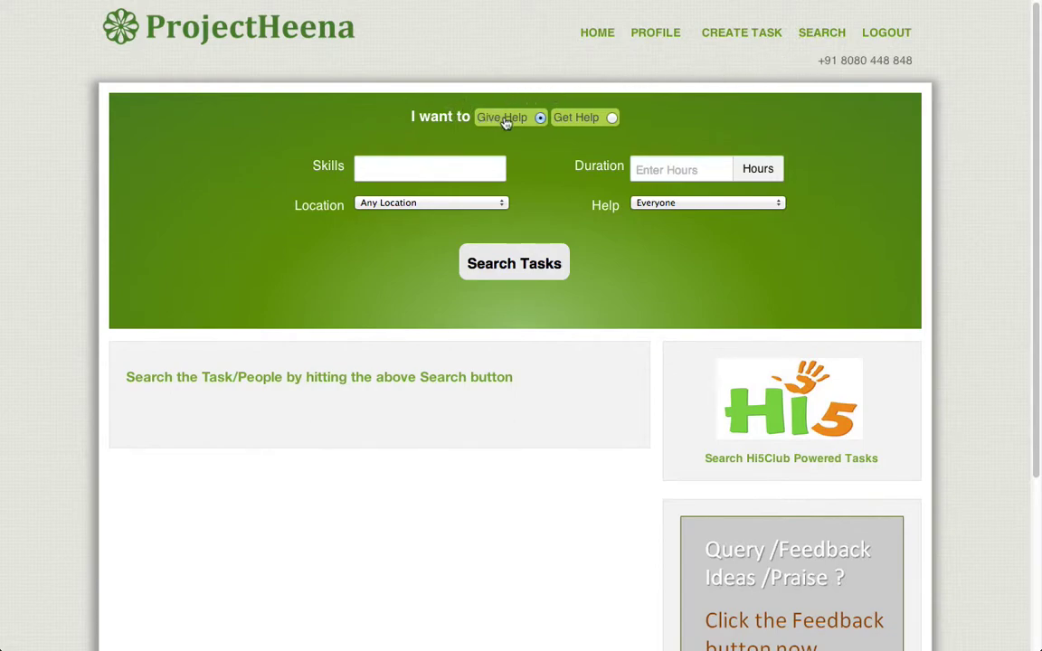
Step: Search Get Help people with Prefer set to Hi5 Club, finding 3 volunteers
click(614, 122)
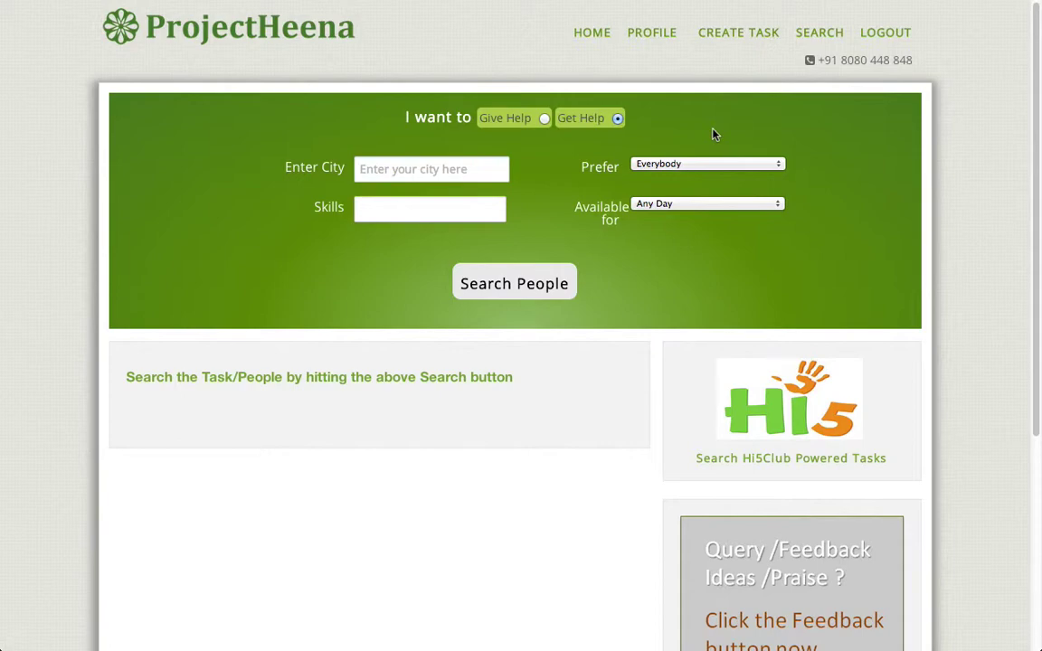
click(681, 165)
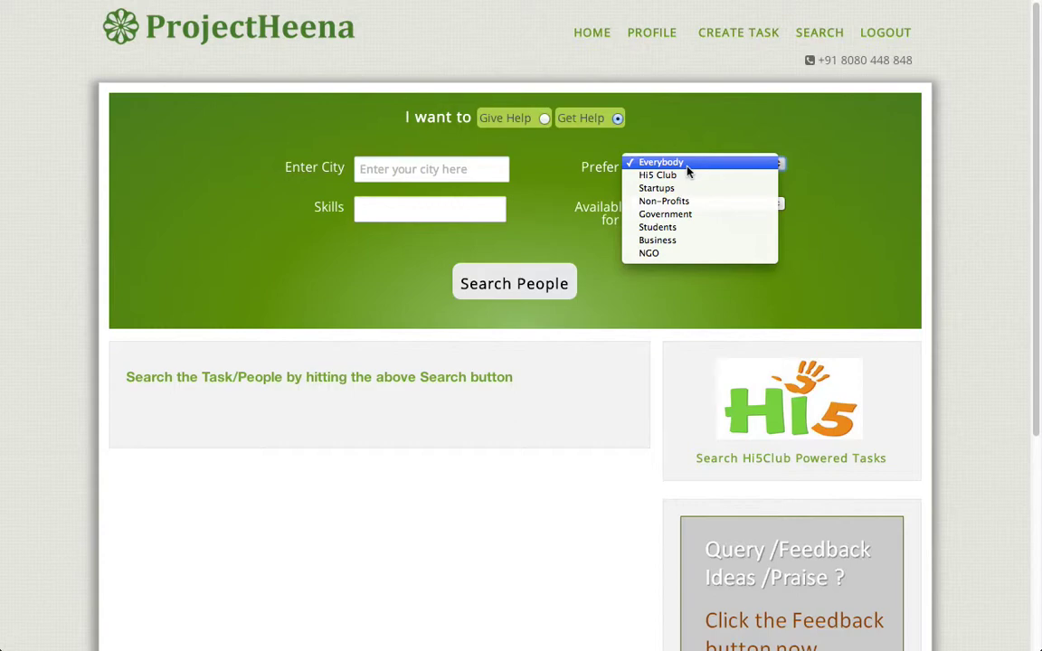
click(672, 177)
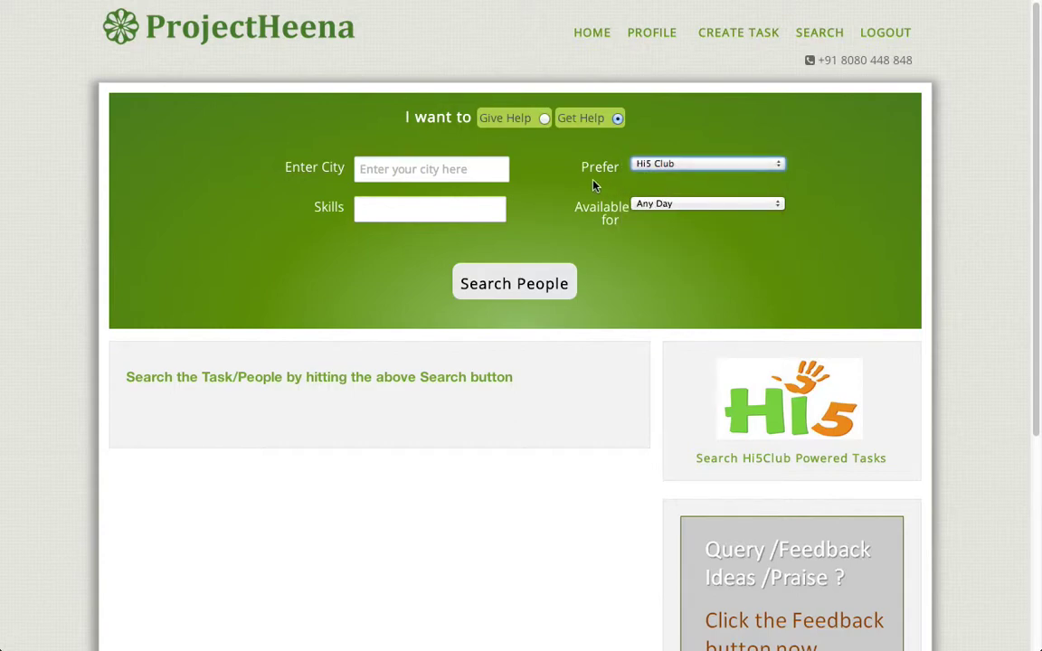
click(529, 288)
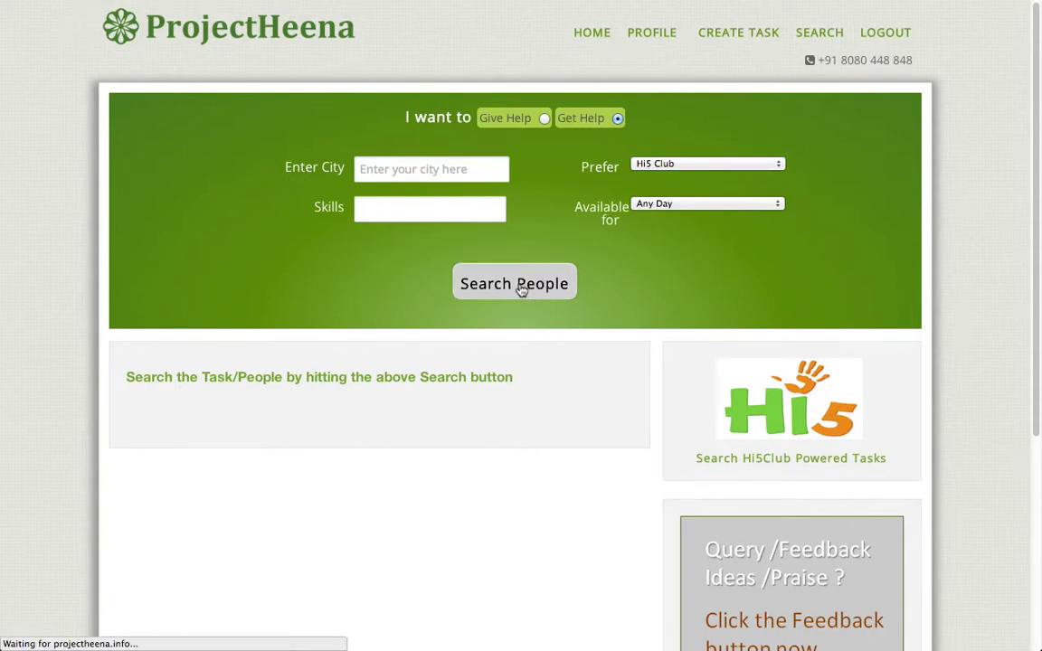
scroll(570, 292, down, 1)
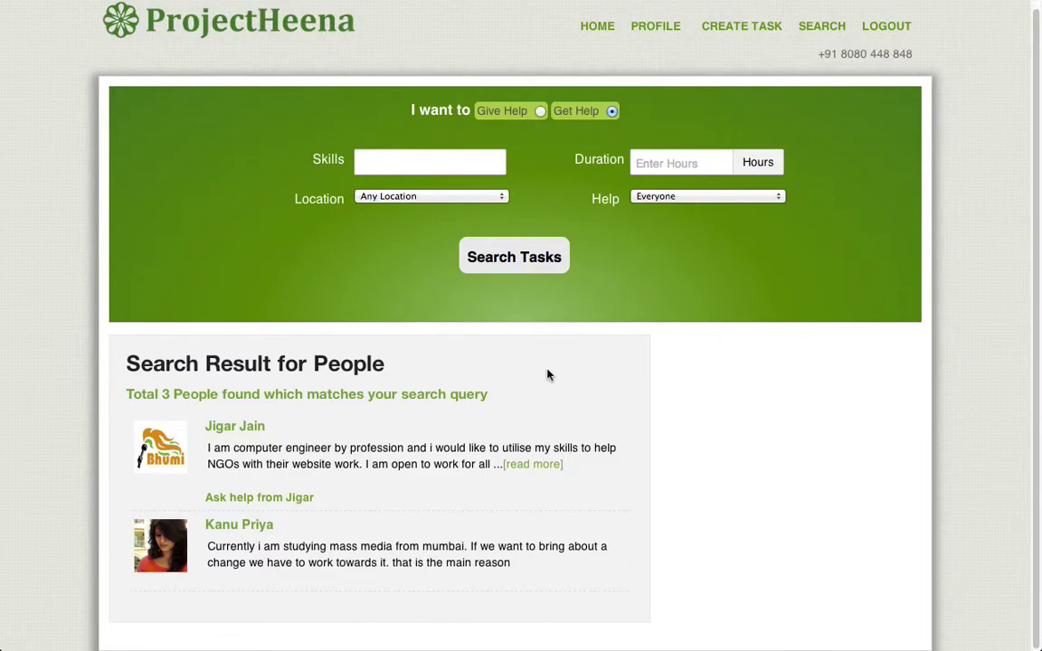
scroll(621, 350, up, 1)
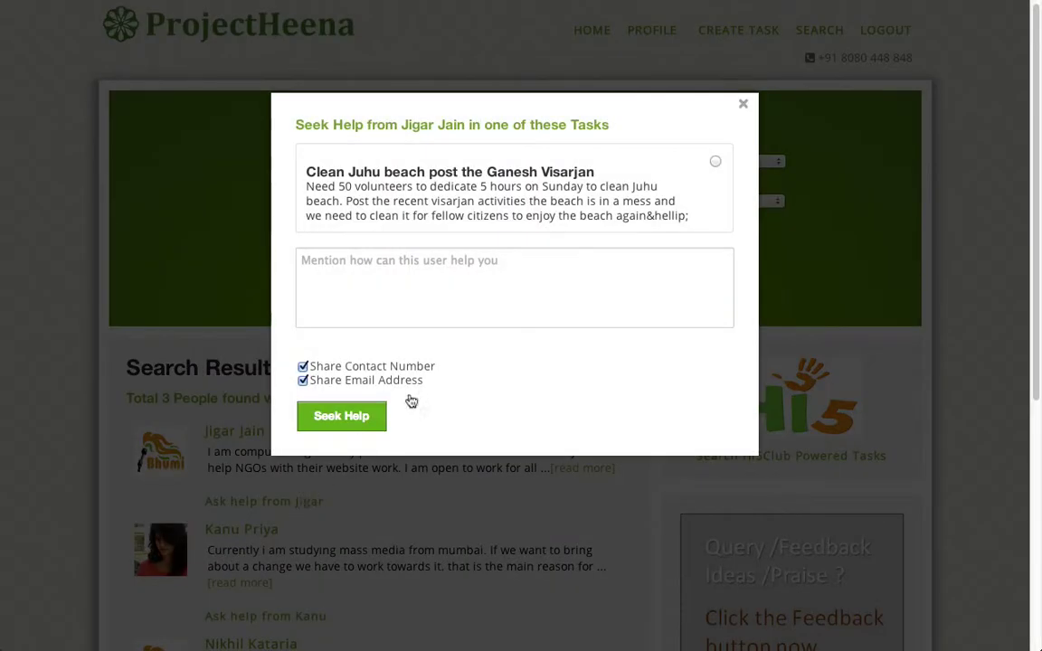
Step: Ask the first volunteer for help on the Juhu beach task with the cleaner-environment awareness message
click(743, 105)
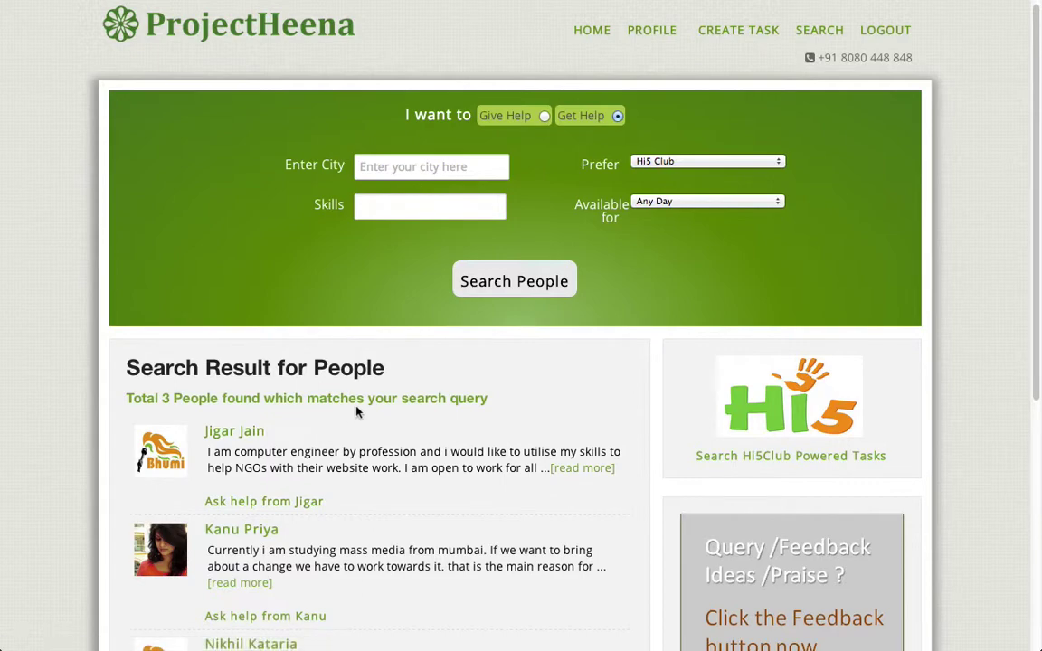
click(263, 503)
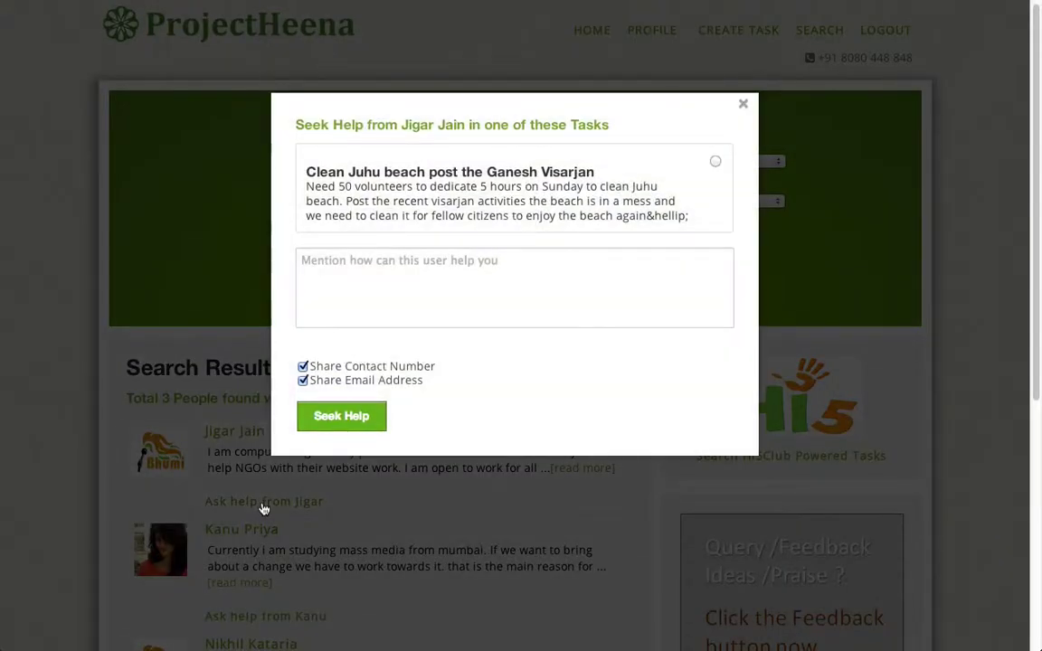
click(716, 163)
click(594, 272)
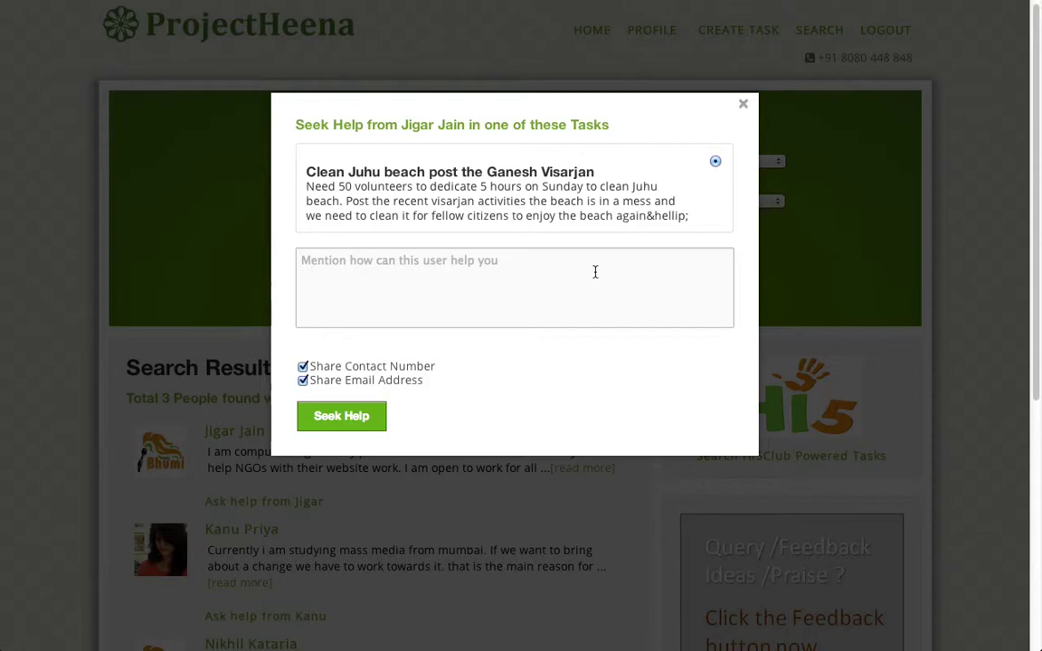
text(The impac)
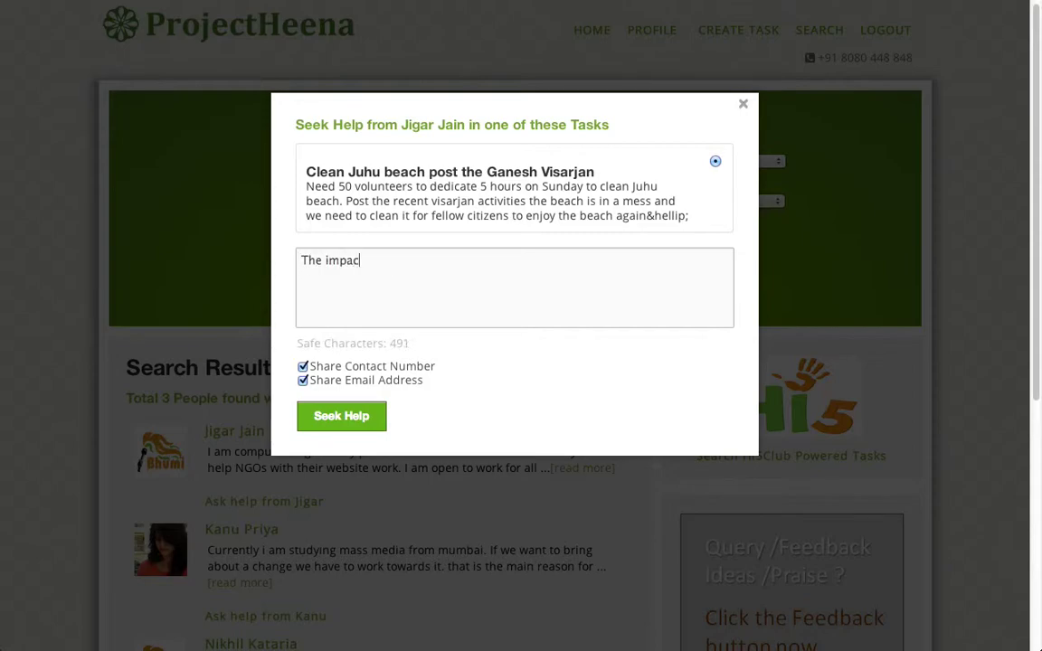
text(t of the task is cleaner en)
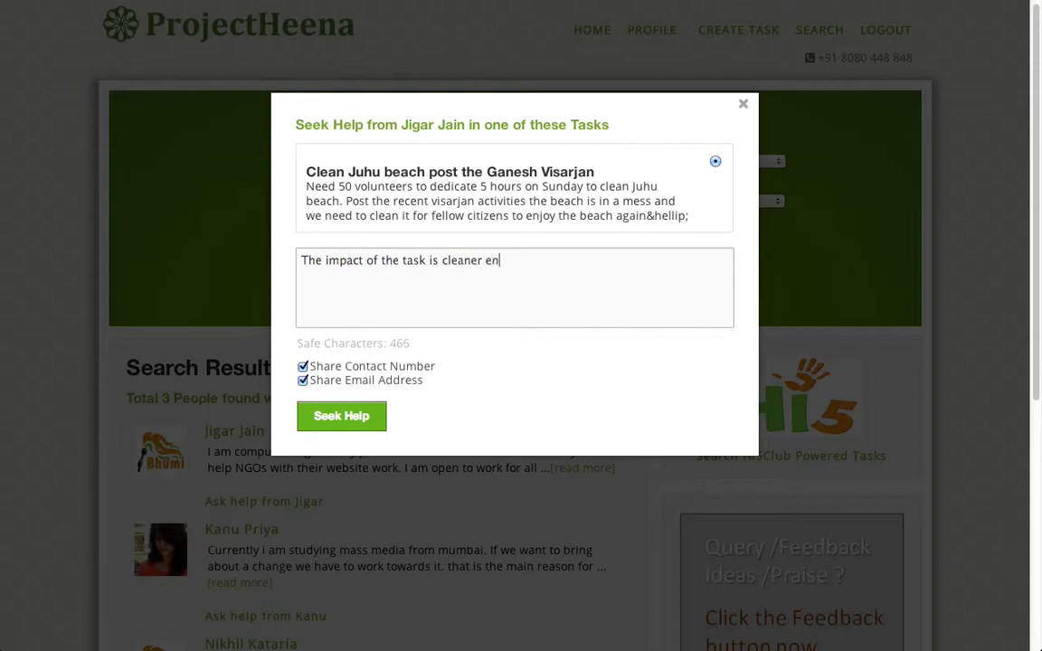
text(vironment and also enough awareness with the local citizens about using eco friendly idols)
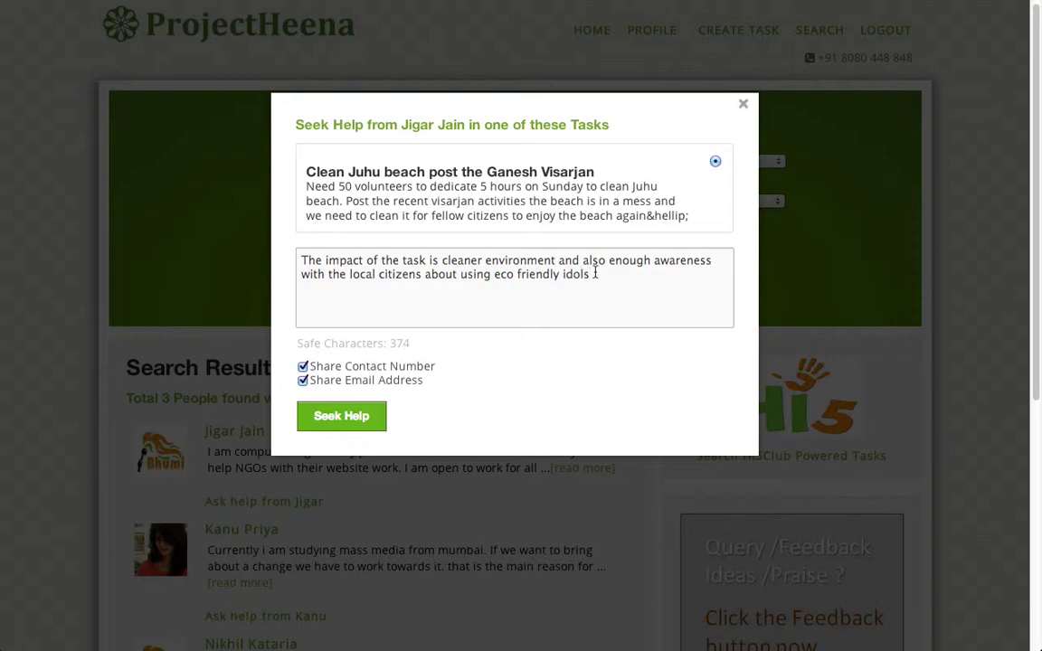
click(366, 425)
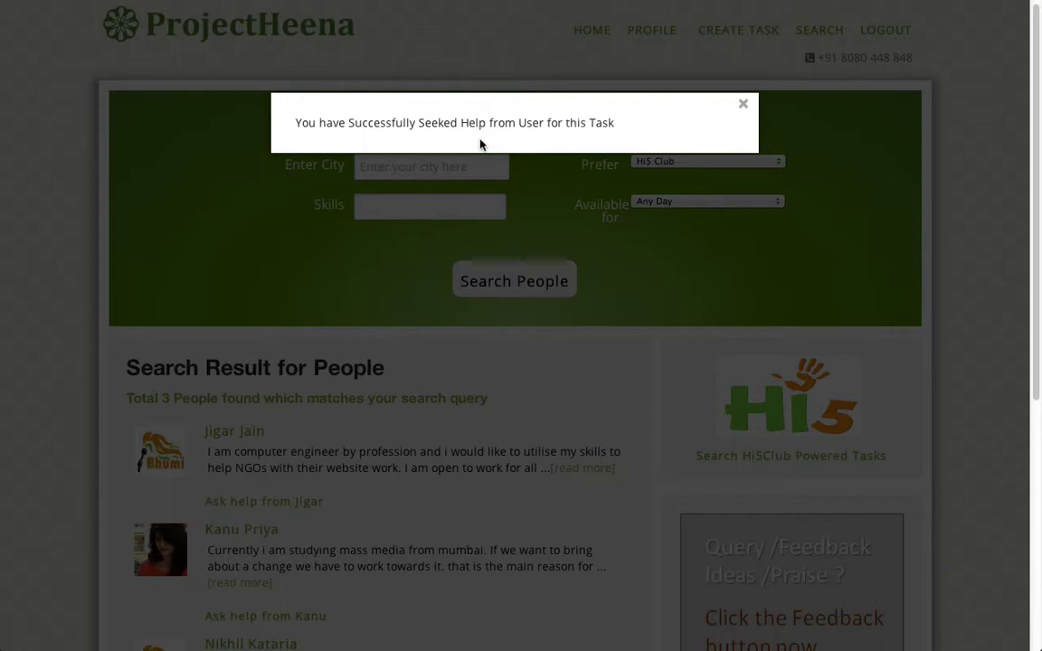
click(744, 105)
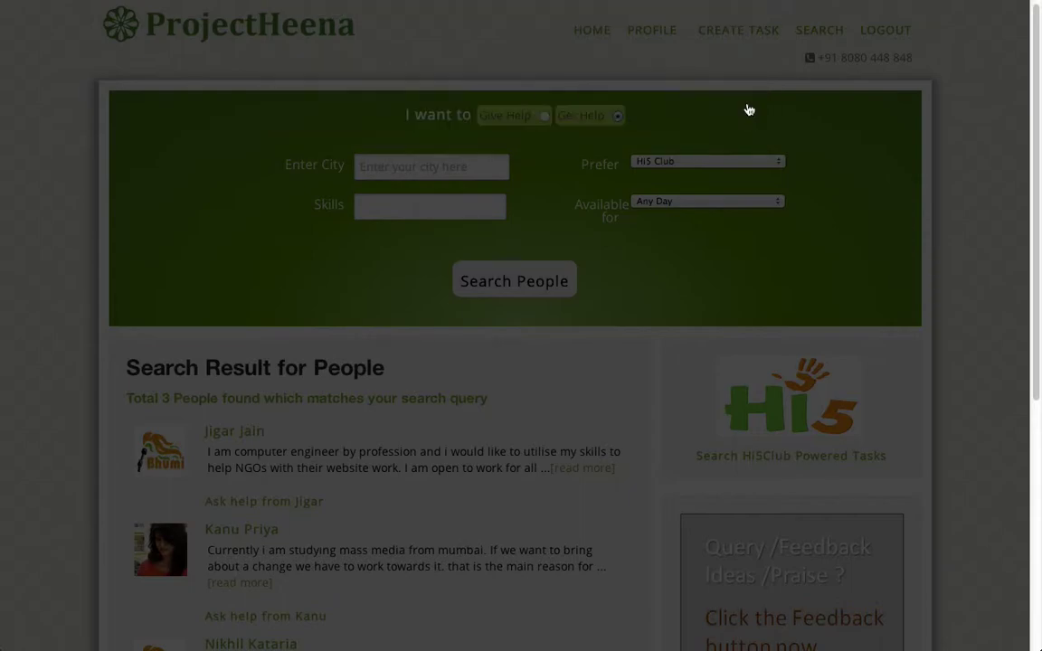
Step: Return to the dashboard, then switch to TextEdit and minimize the beach cleanup draft
click(592, 38)
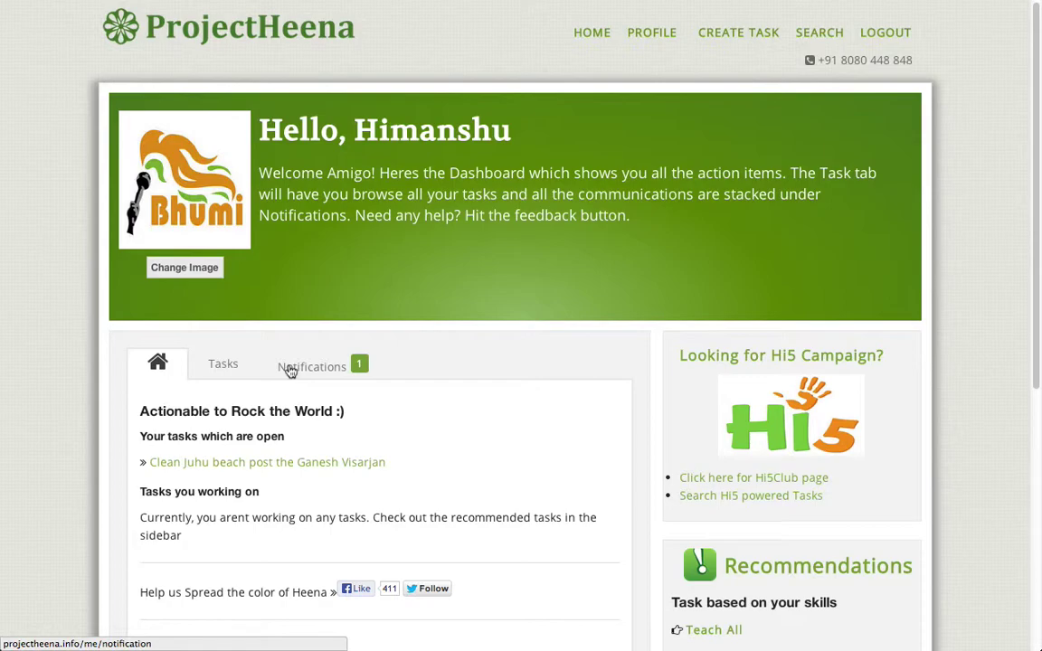
key(super+Tab)
key(super+Tab)
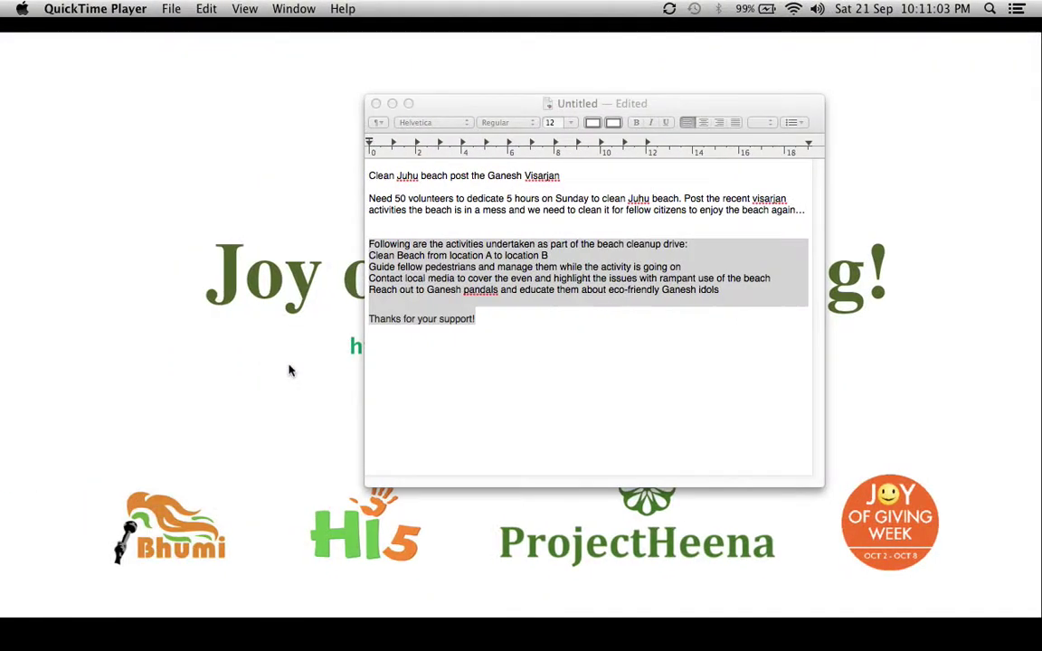
click(390, 103)
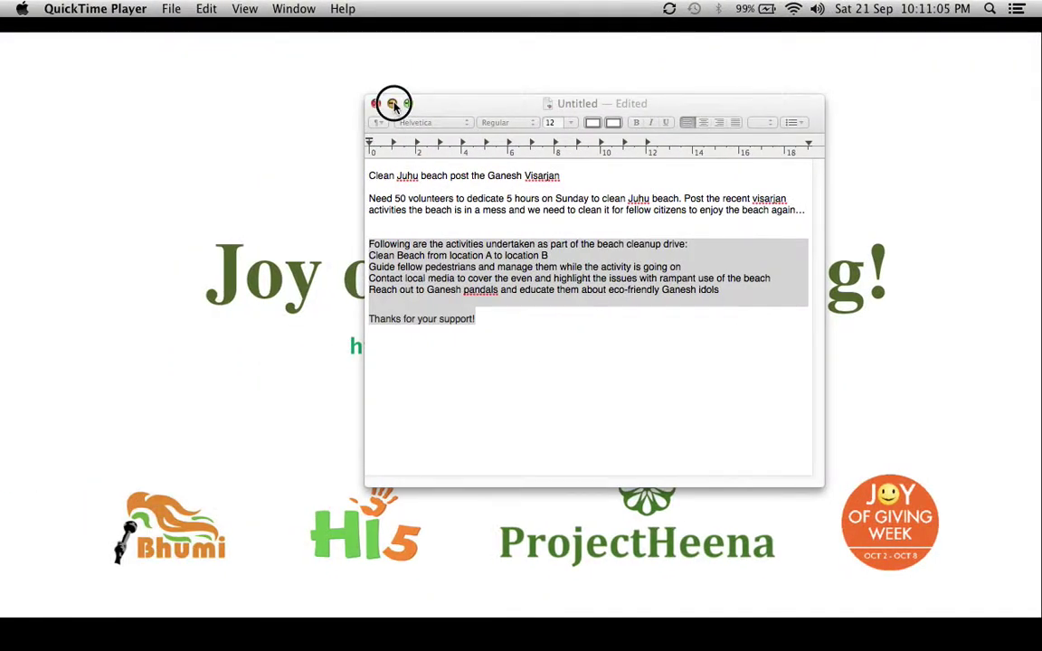